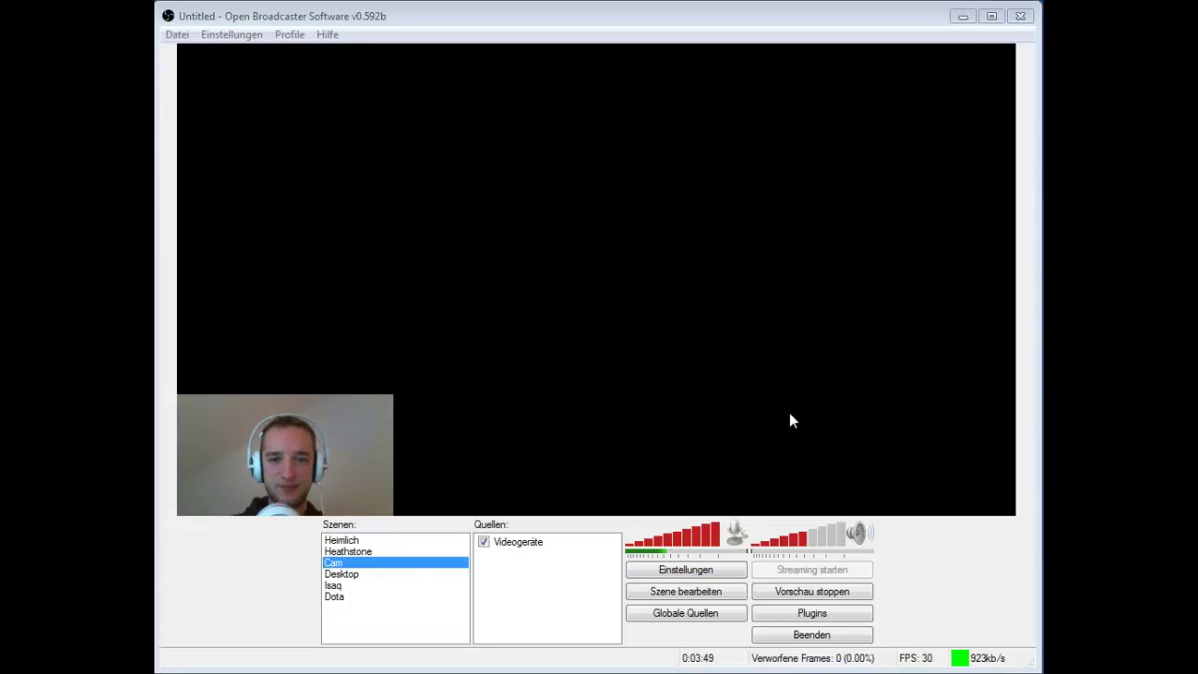
Open the settings, select Deutsch as the interface language, and save the general settings
left_click(695, 578)
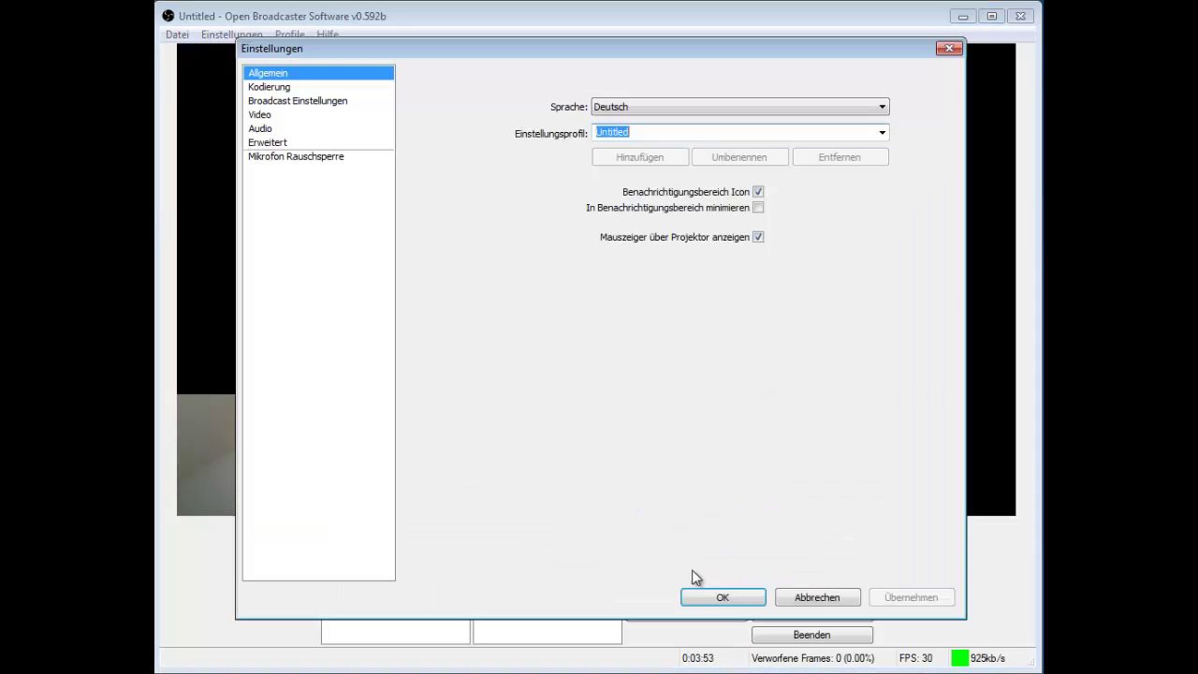
left_click(621, 110)
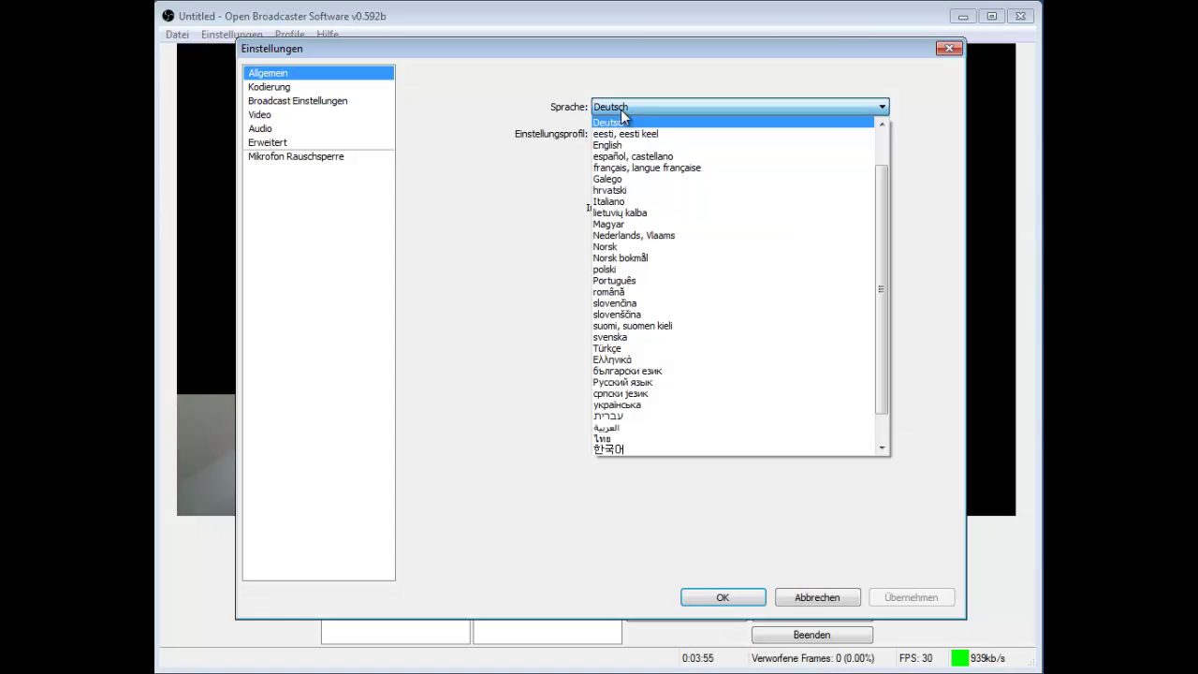
left_click(633, 121)
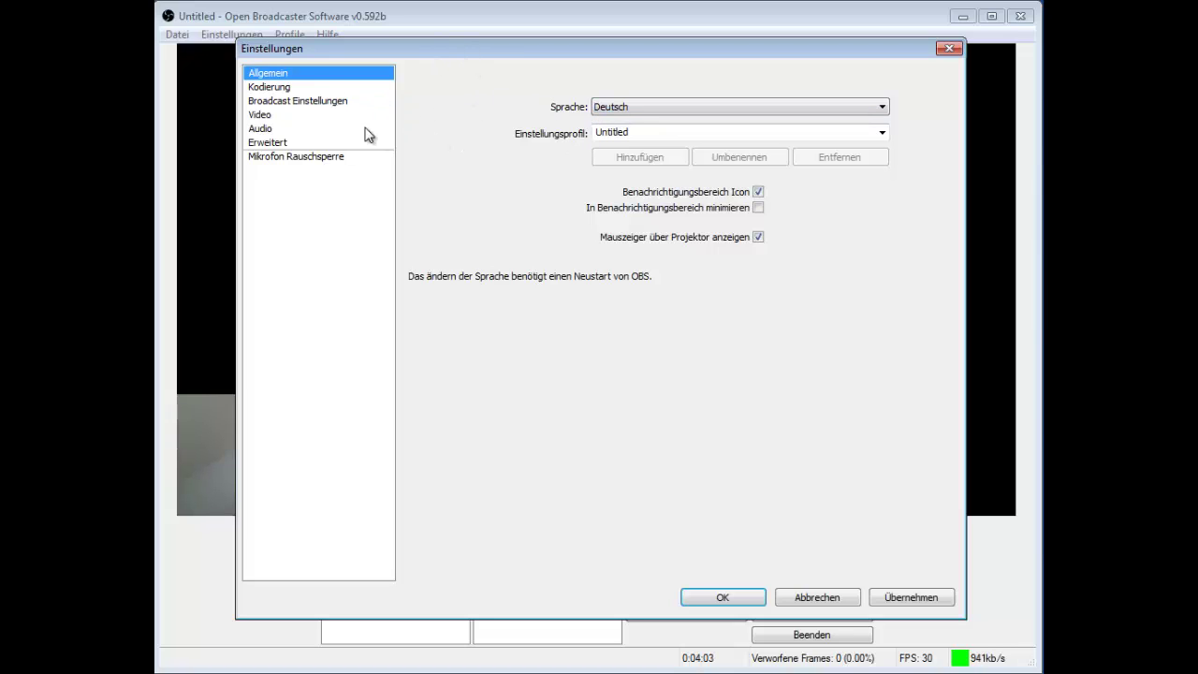
left_click(291, 103)
left_click(533, 395)
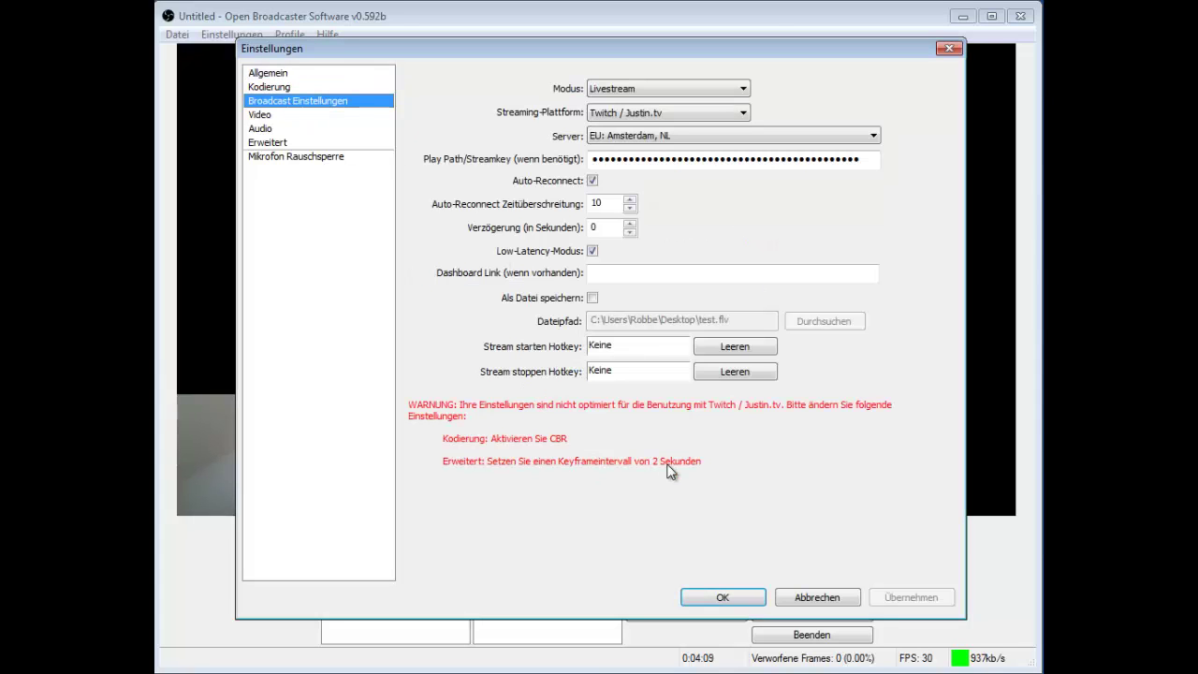
Configure the broadcast settings for Livestream mode on Twitch / Justin.tv with the EU: Amsterdam, NL server
left_click(623, 86)
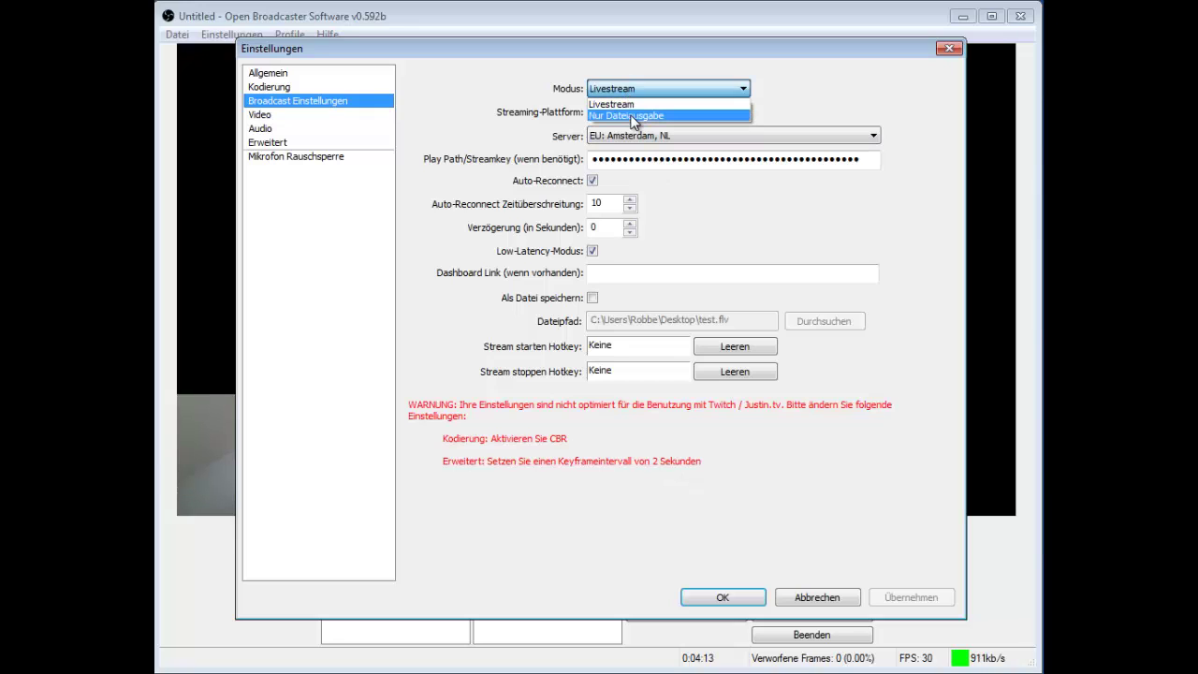
left_click(620, 105)
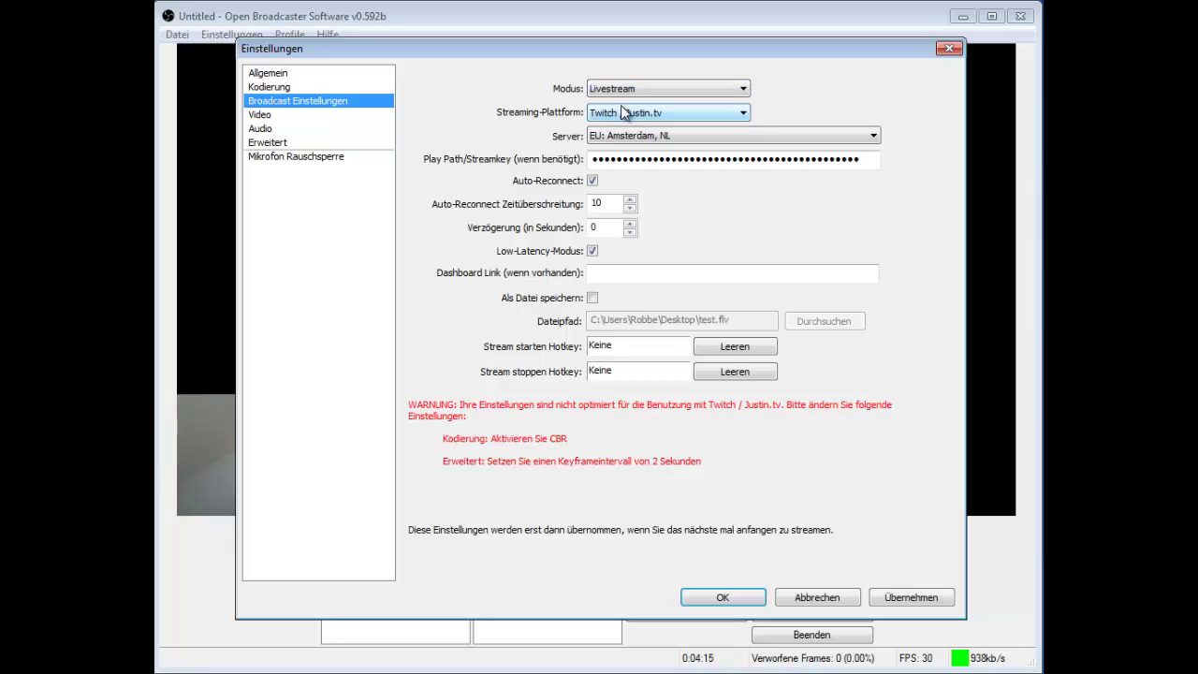
left_click(611, 113)
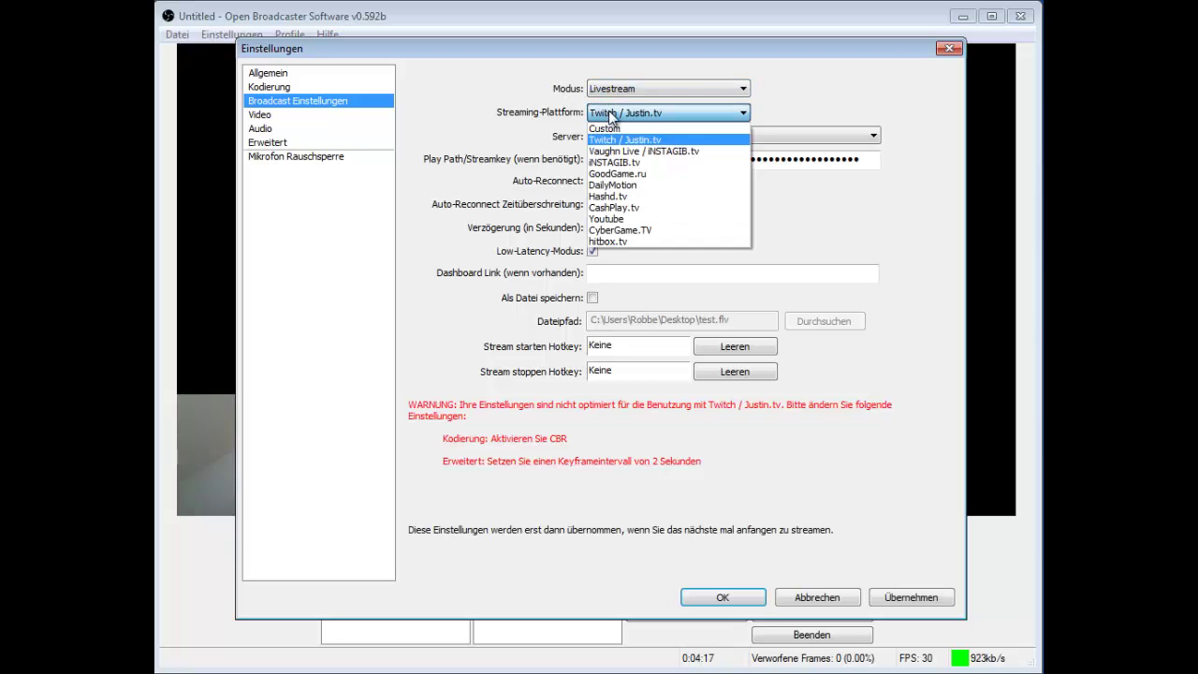
left_click(629, 140)
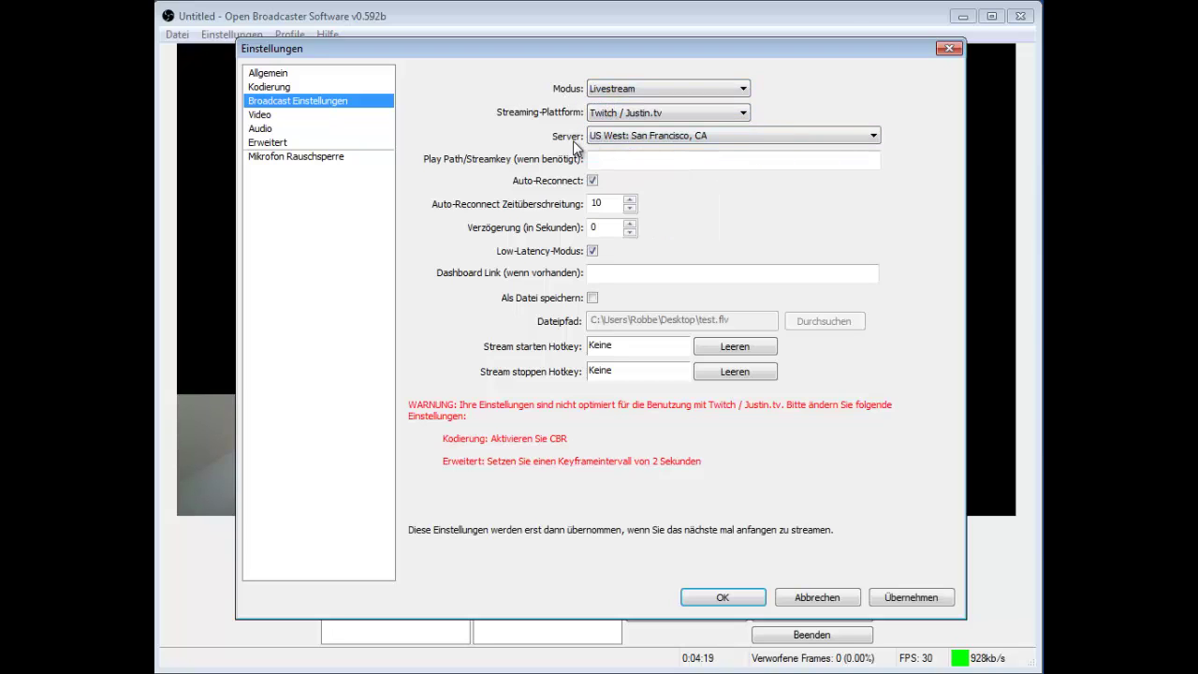
left_click(606, 138)
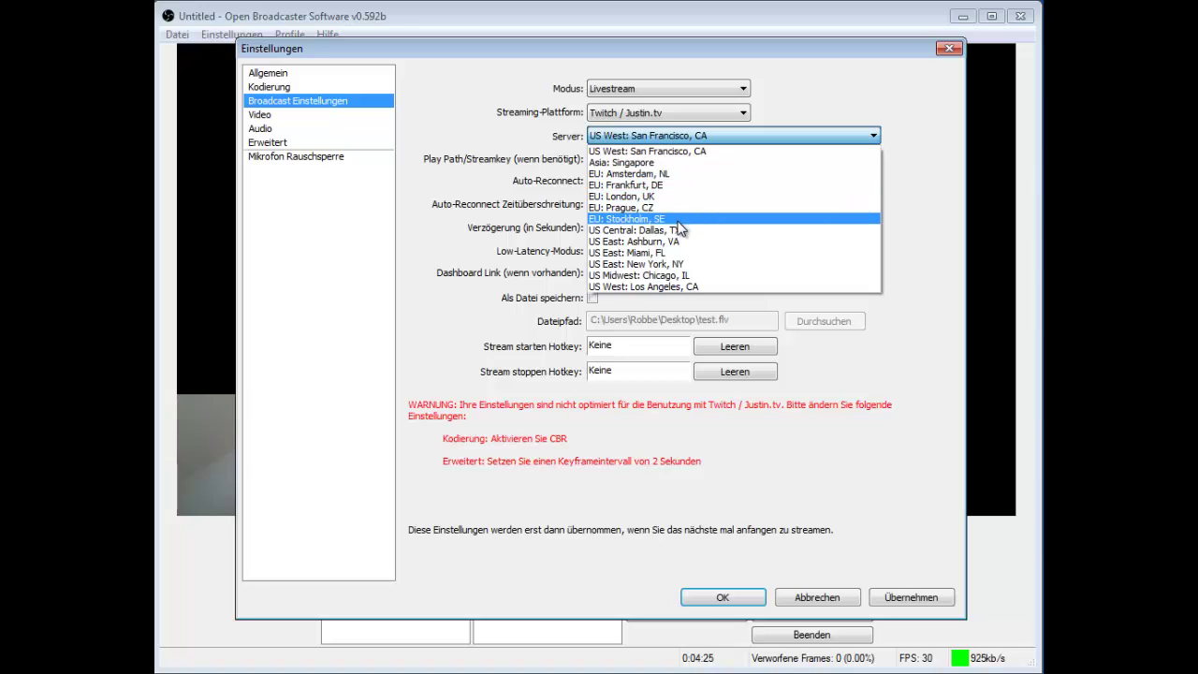
left_click(629, 174)
left_click(628, 159)
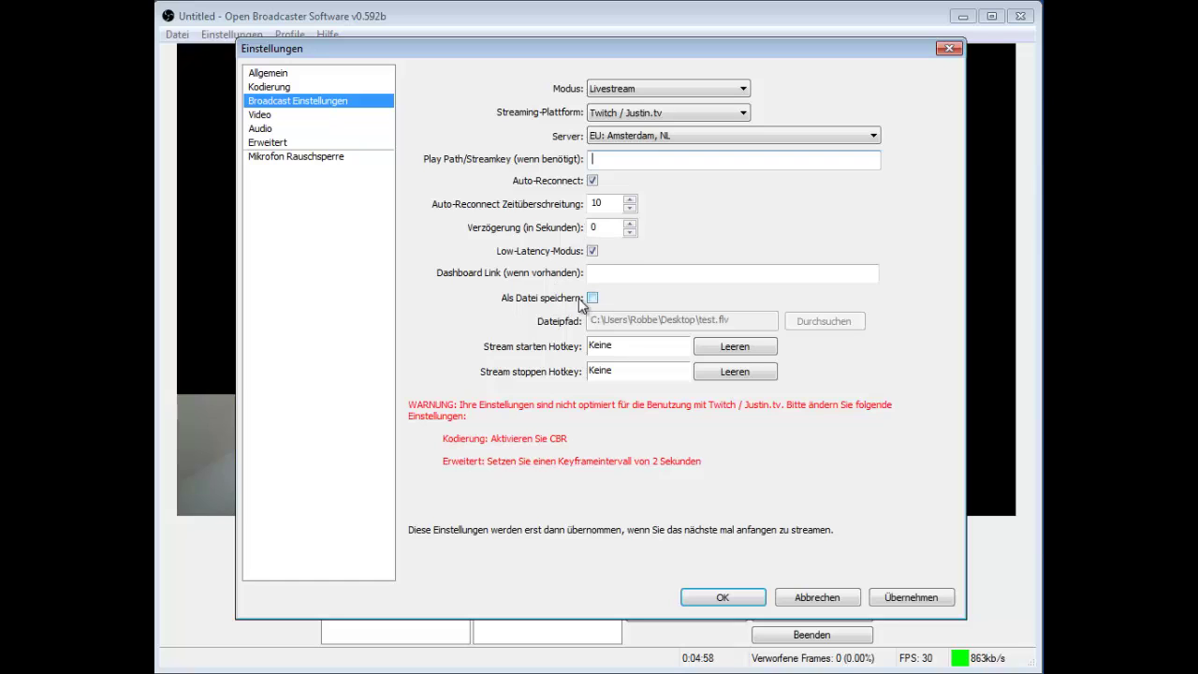
Switch the broadcast mode to Nur Dateiausgabe and back to Livestream
left_click(632, 98)
left_click(627, 116)
left_click(625, 91)
left_click(622, 105)
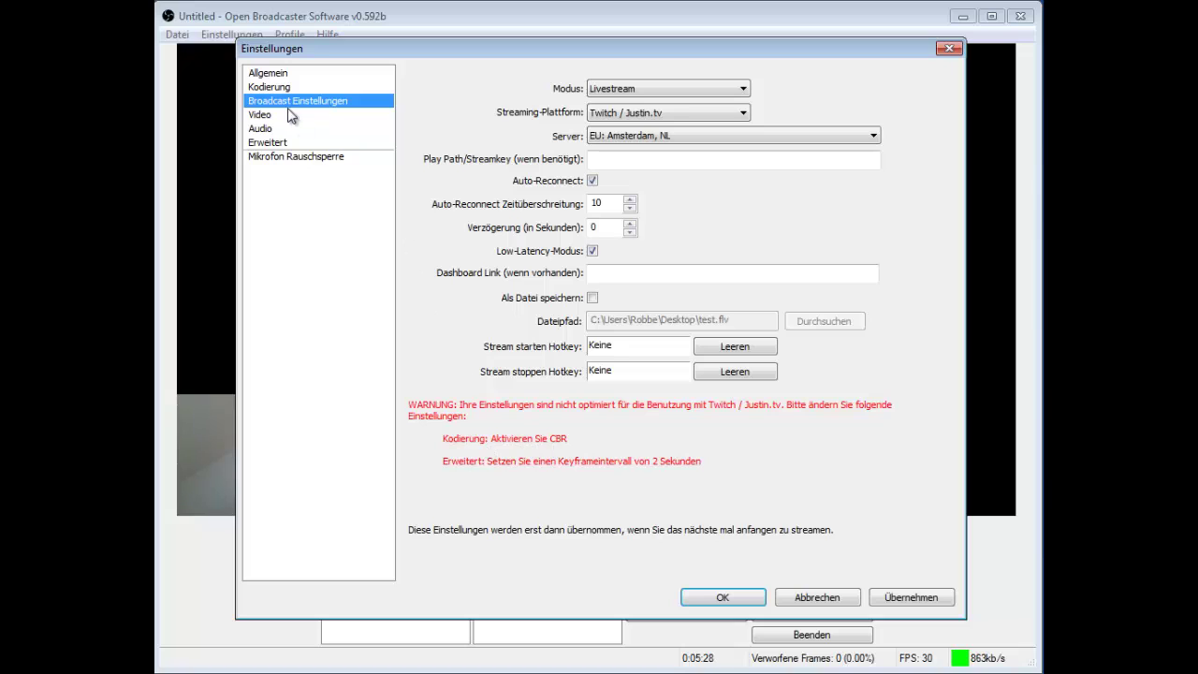
Save the broadcast settings, enable constant bitrate (CBR) for video encoding, and save that change
left_click(271, 87)
left_click(543, 388)
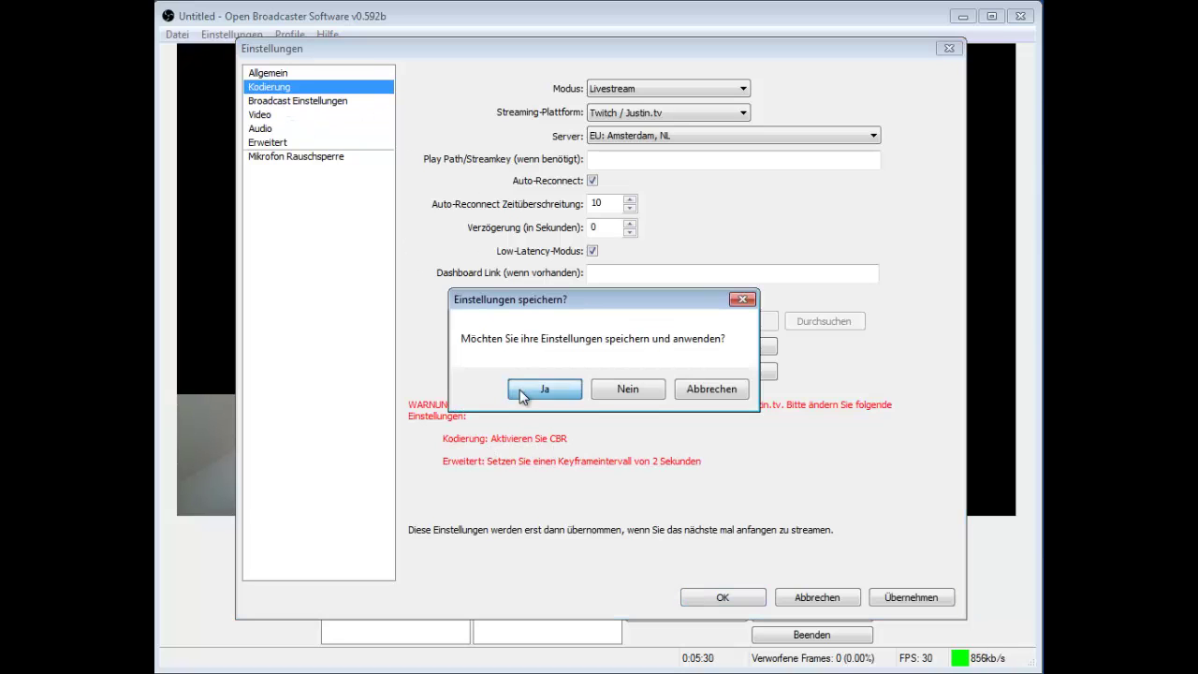
left_click(602, 94)
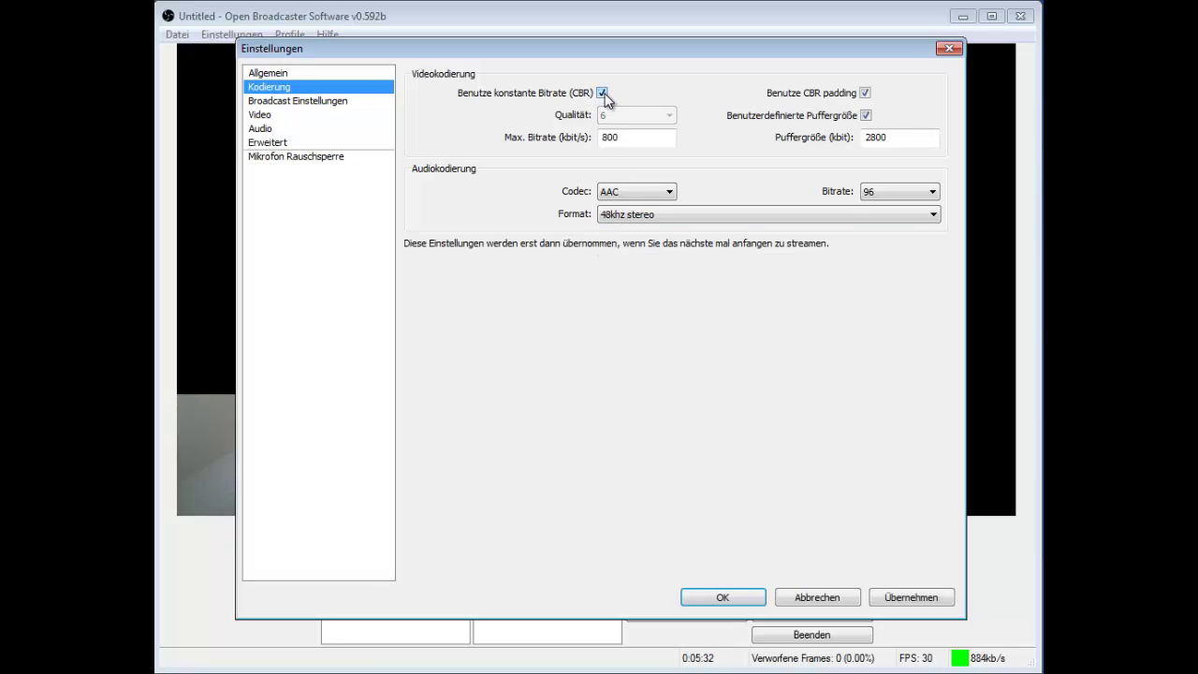
left_click(299, 100)
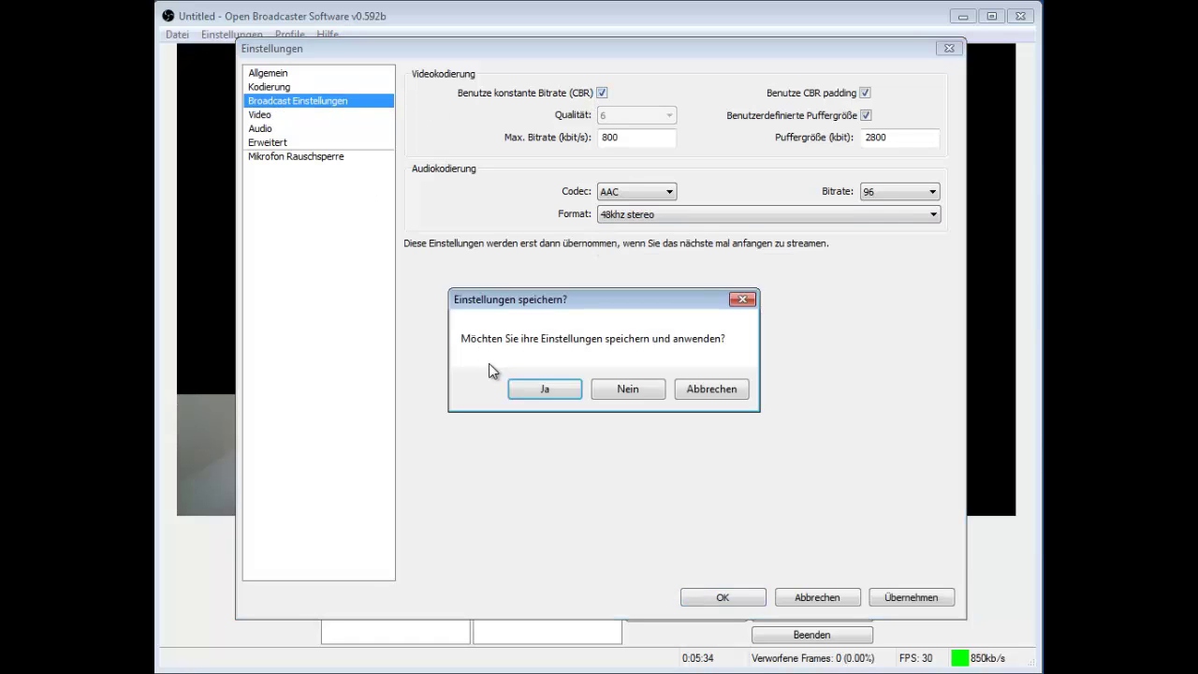
left_click(542, 387)
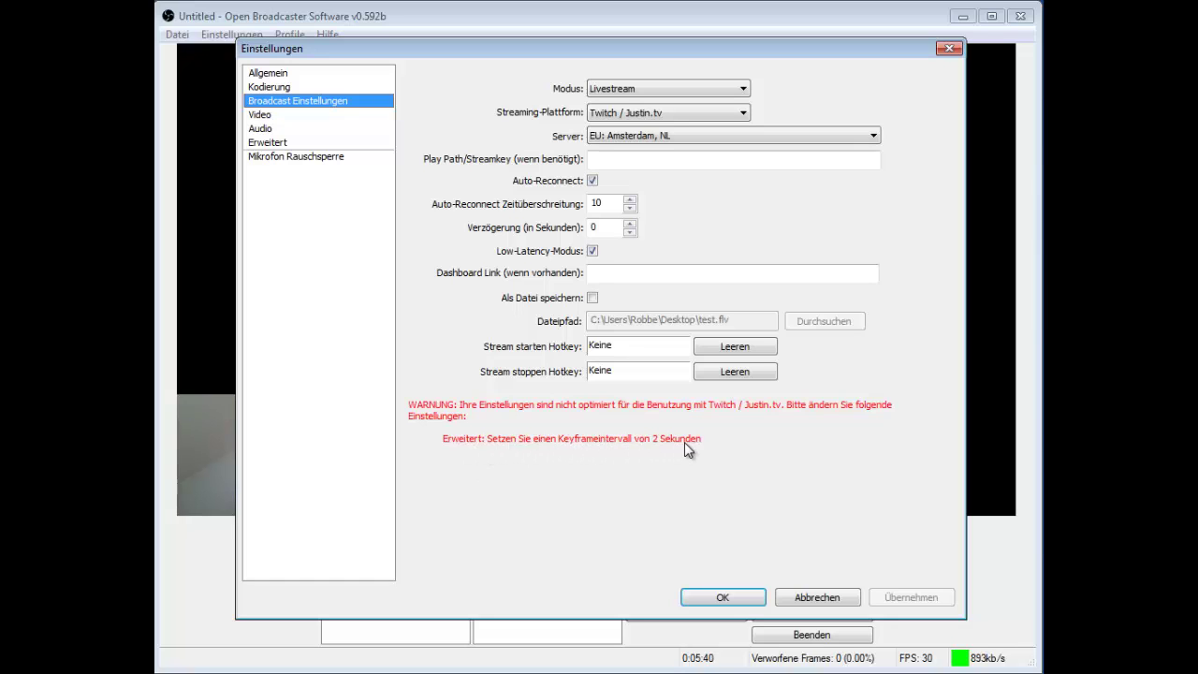
Set the keyframe interval to 2 seconds in the advanced settings, apply it, and close the settings
left_click(281, 146)
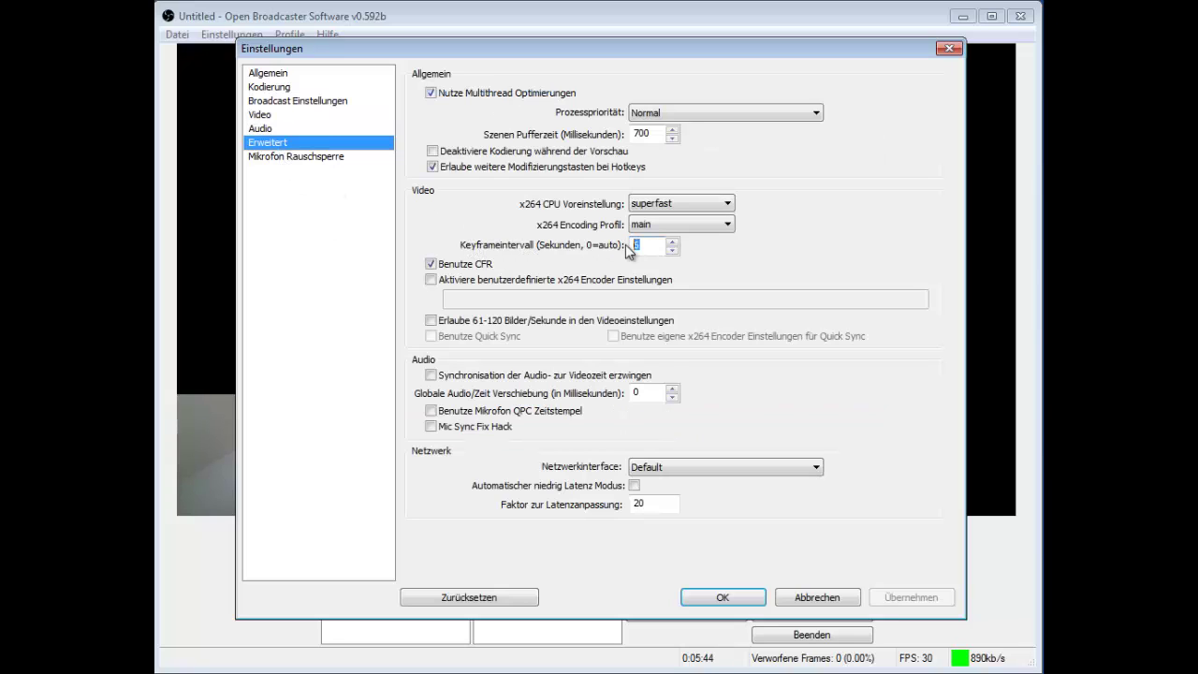
type("2")
left_click(911, 598)
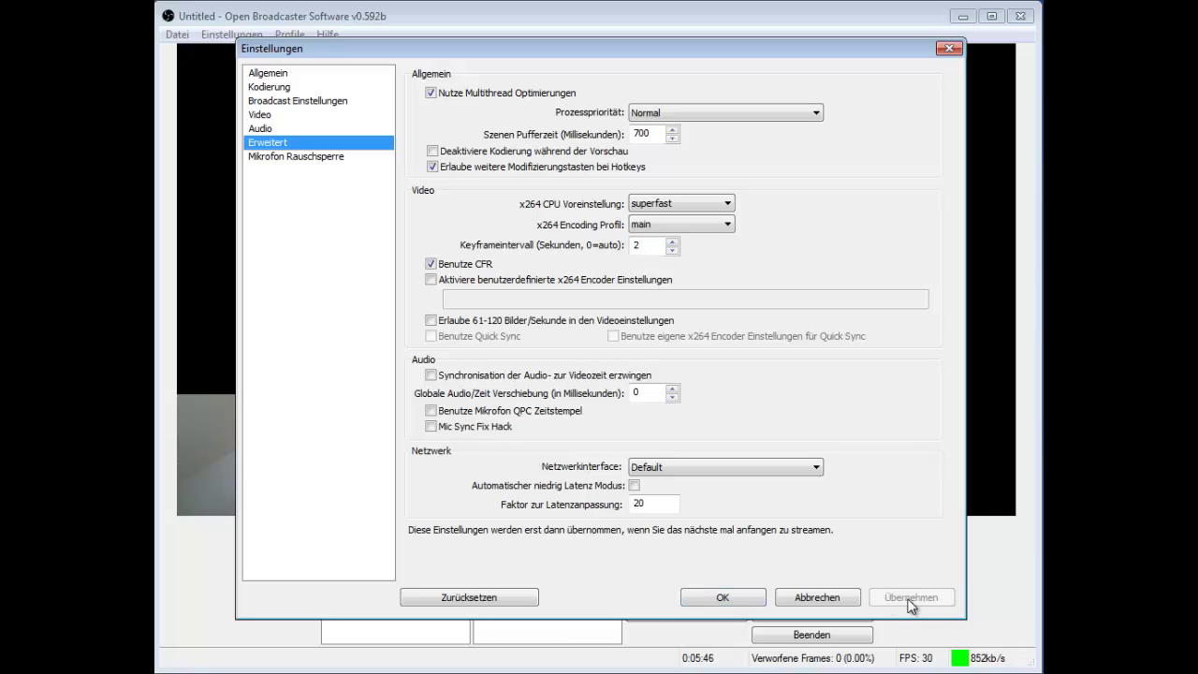
left_click(692, 599)
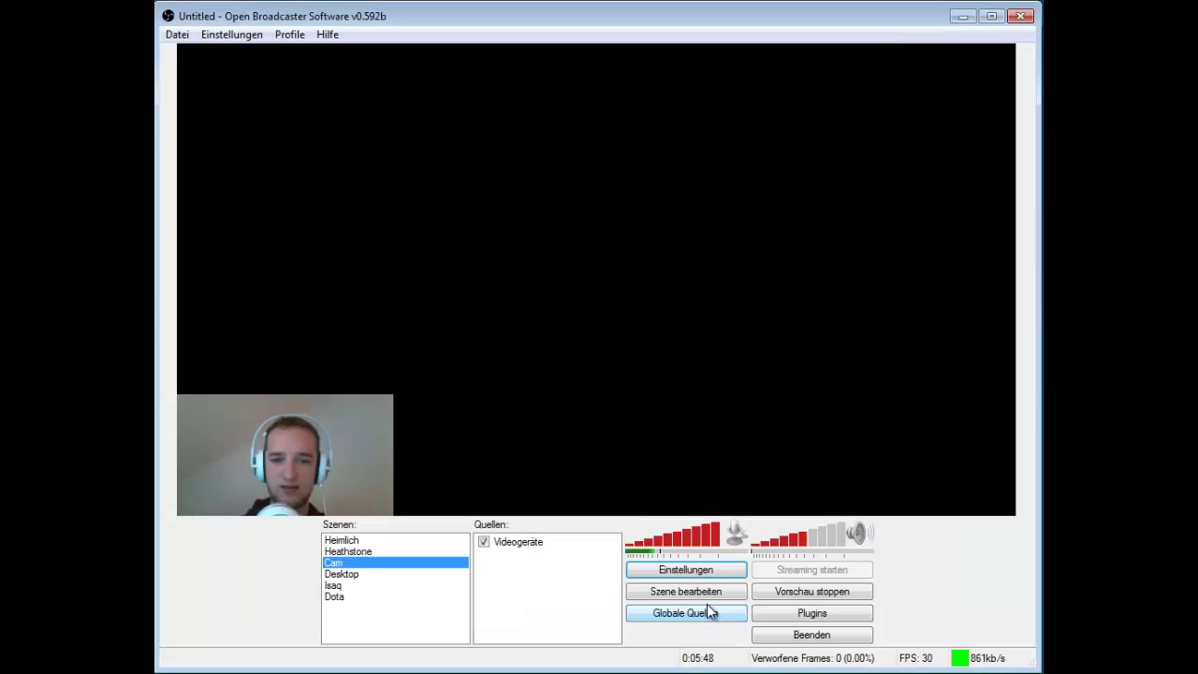
Reopen the settings, check the broadcast page for warnings, and set the video encoding buffer size to 800 kbit
left_click(683, 568)
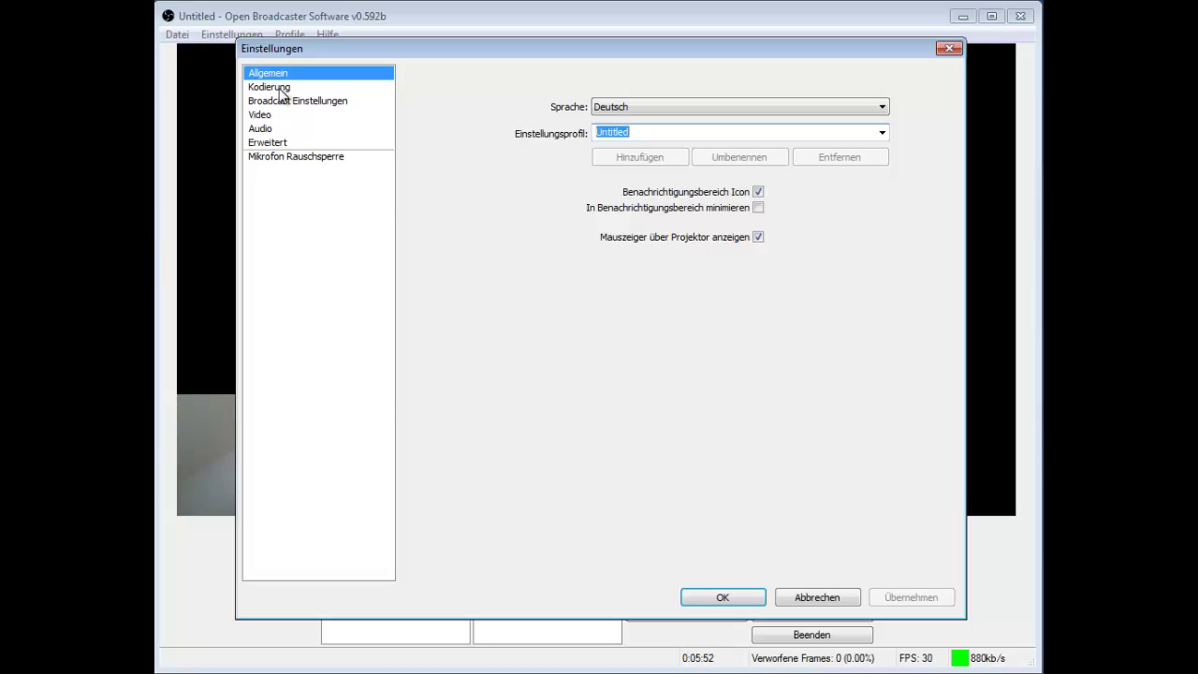
left_click(281, 100)
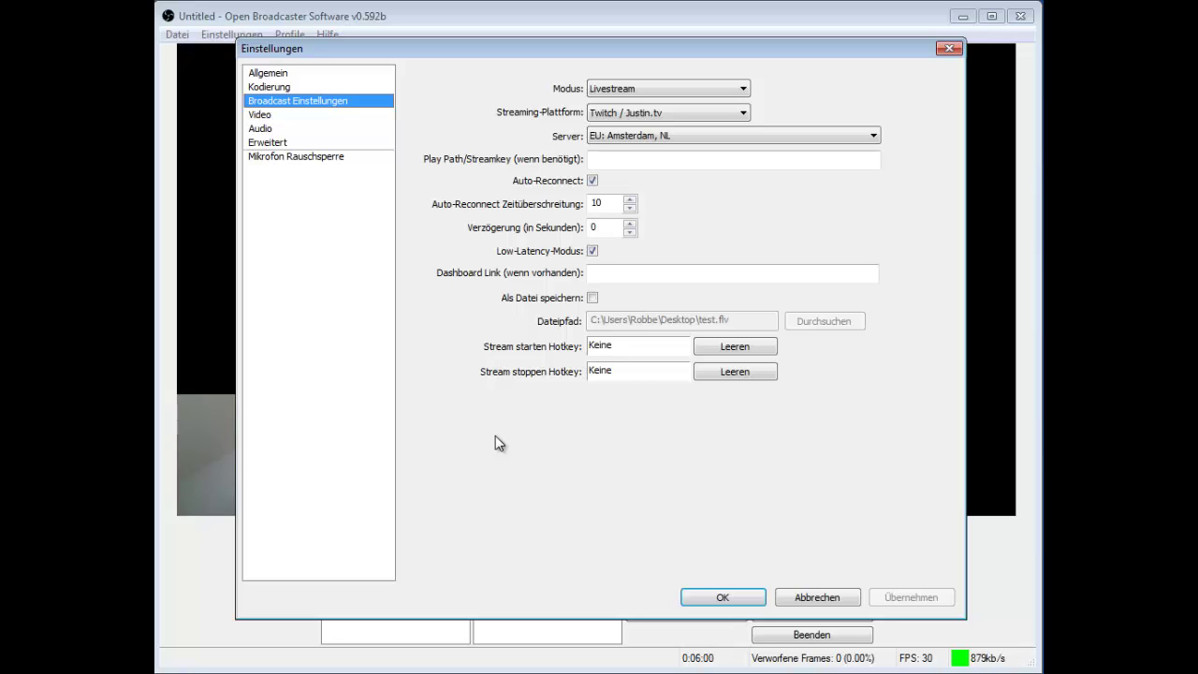
left_click(290, 88)
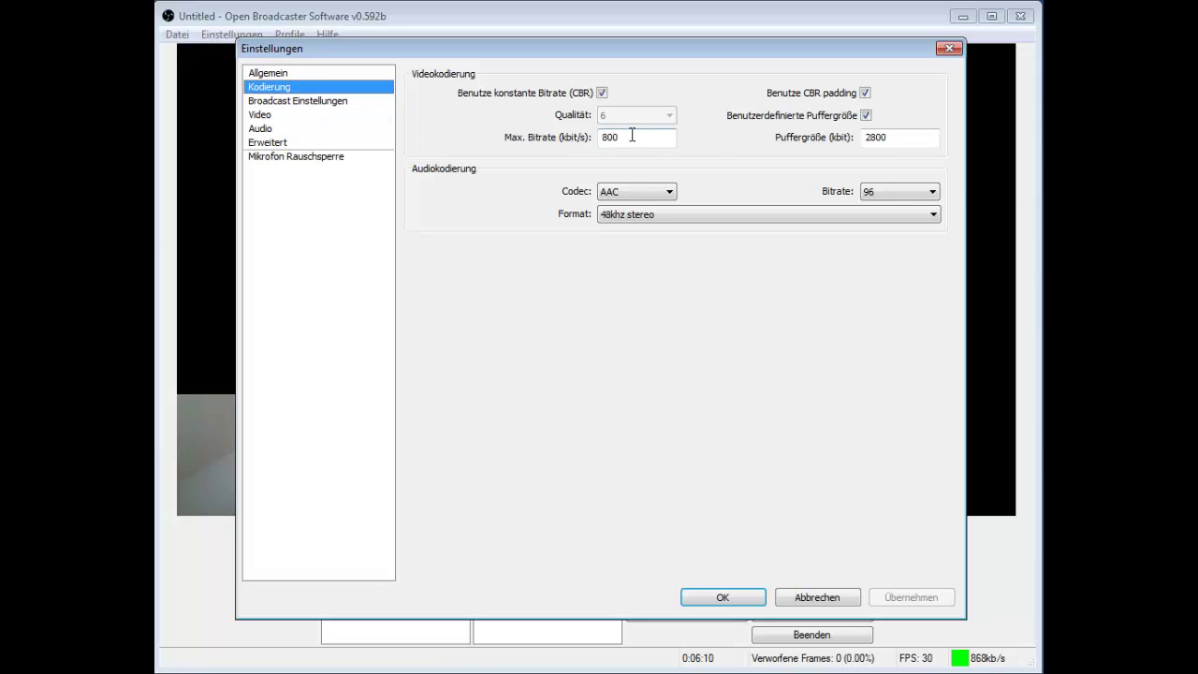
mouse_move(631, 134)
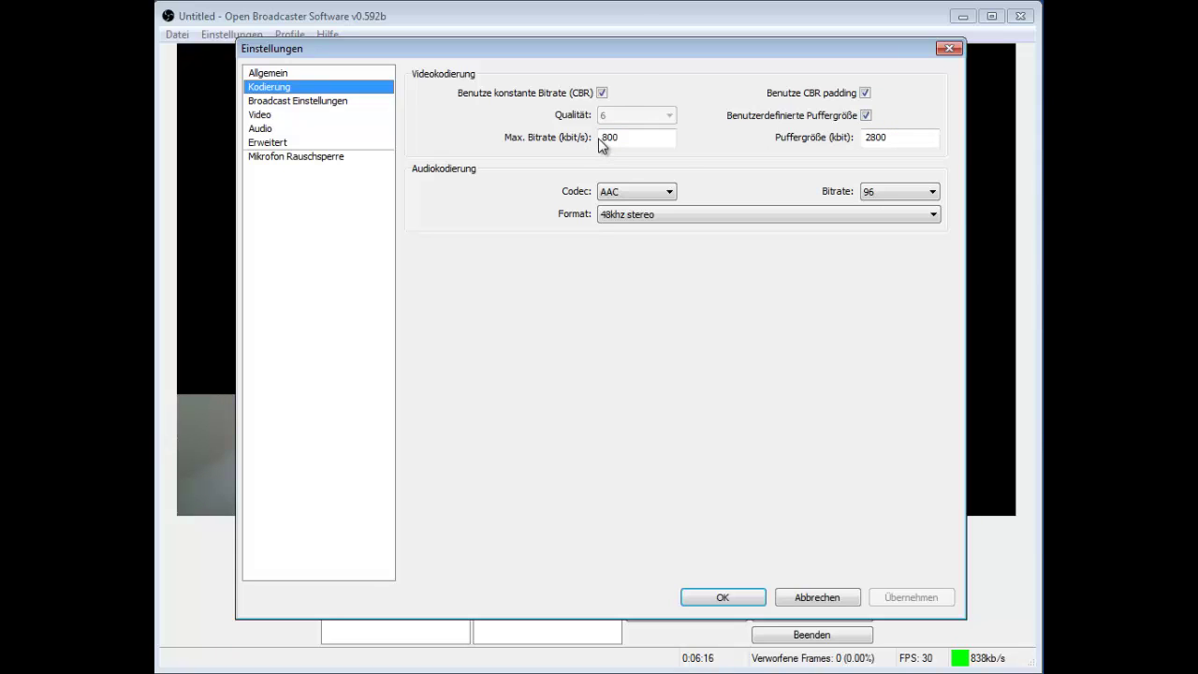
key("Tab")
type("800")
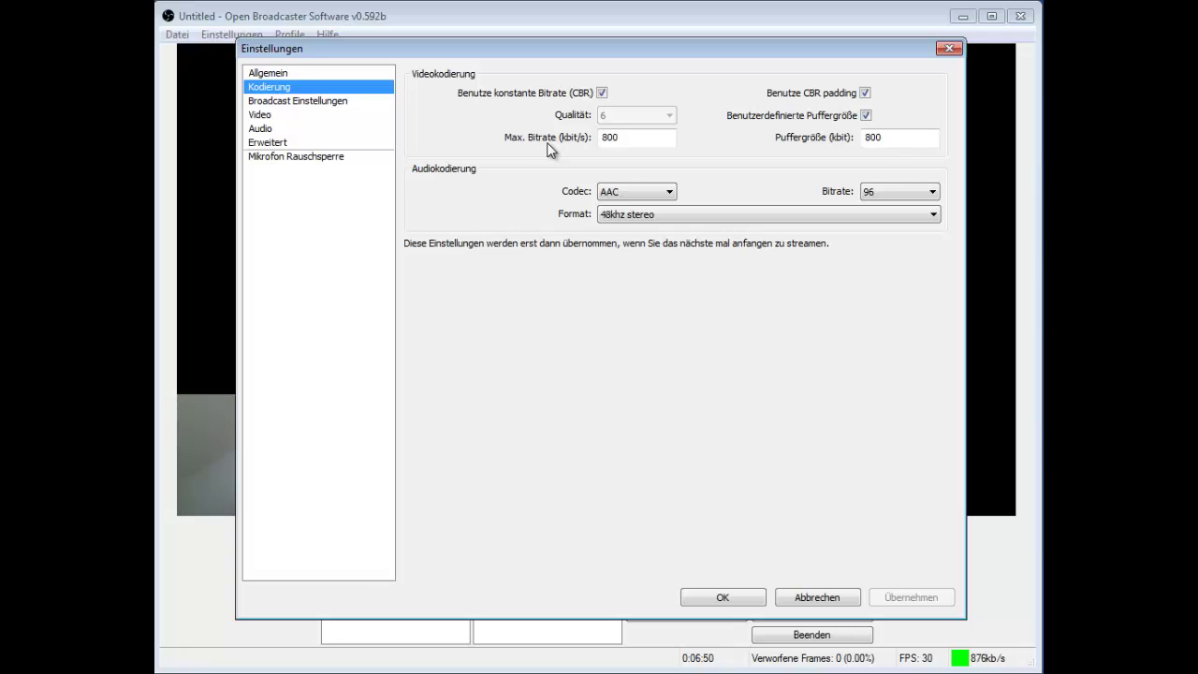
Try a maximum video bitrate of 1000 kbit/s and restore it to 800 kbit/s
left_click_drag(633, 137, 595, 138)
type("0")
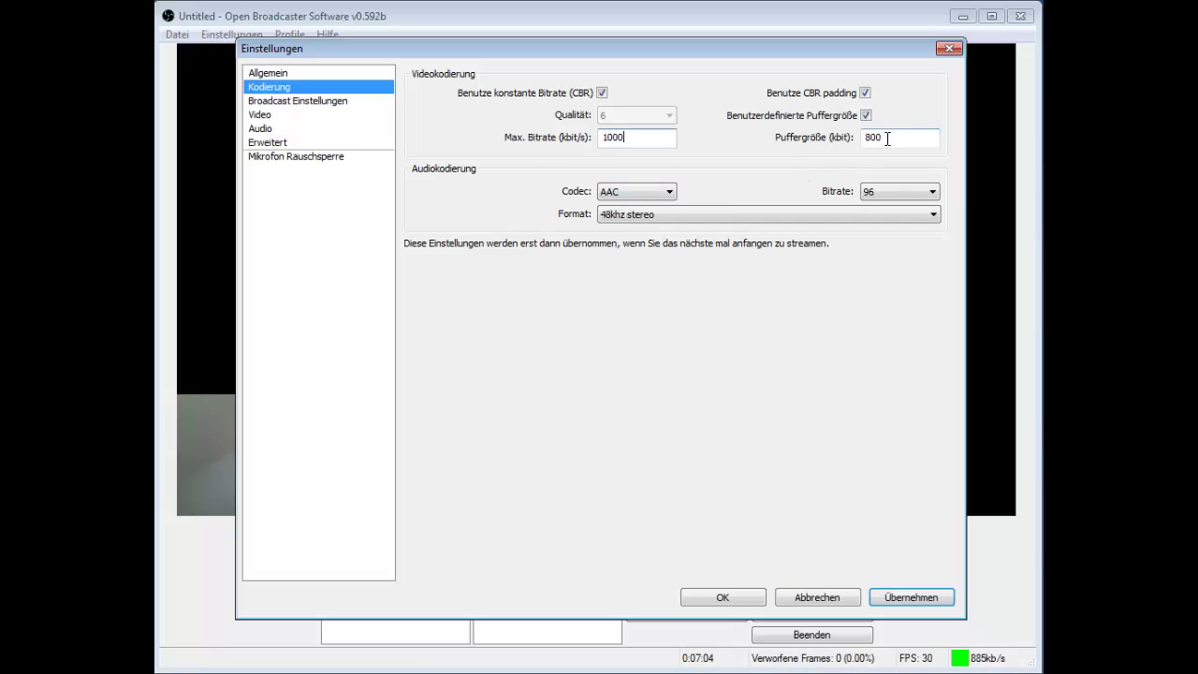
left_click_drag(492, 53, 480, 69)
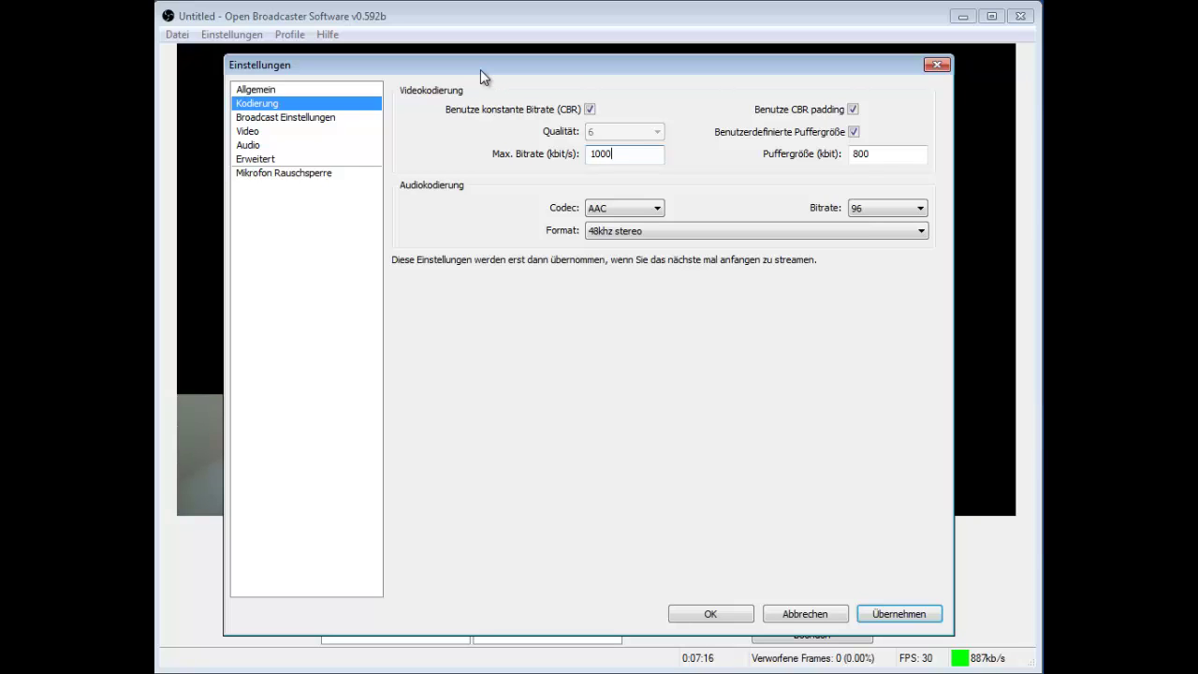
key("BackSpace")
key("BackSpace")
key("BackSpace")
key("BackSpace")
type("800")
mouse_move(609, 161)
left_click_drag(908, 154, 814, 173)
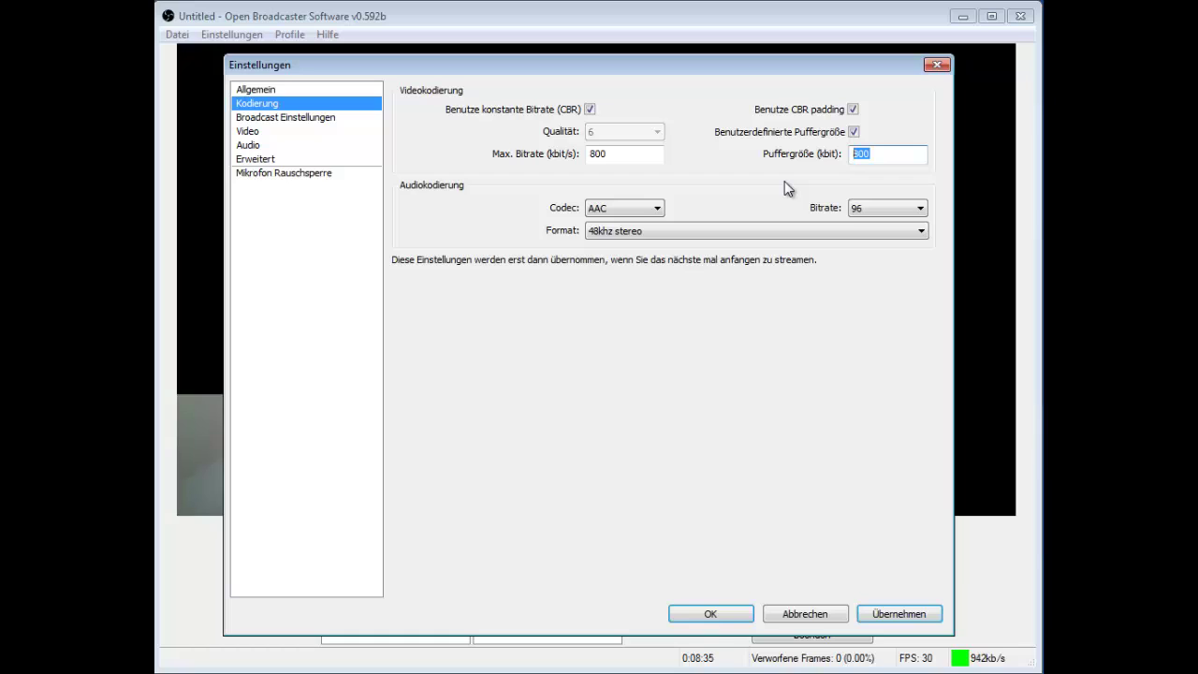
left_click(880, 154)
Check the audio codec and format options, select an audio bitrate of 96, and save the encoding settings
left_click(859, 212)
left_click(861, 215)
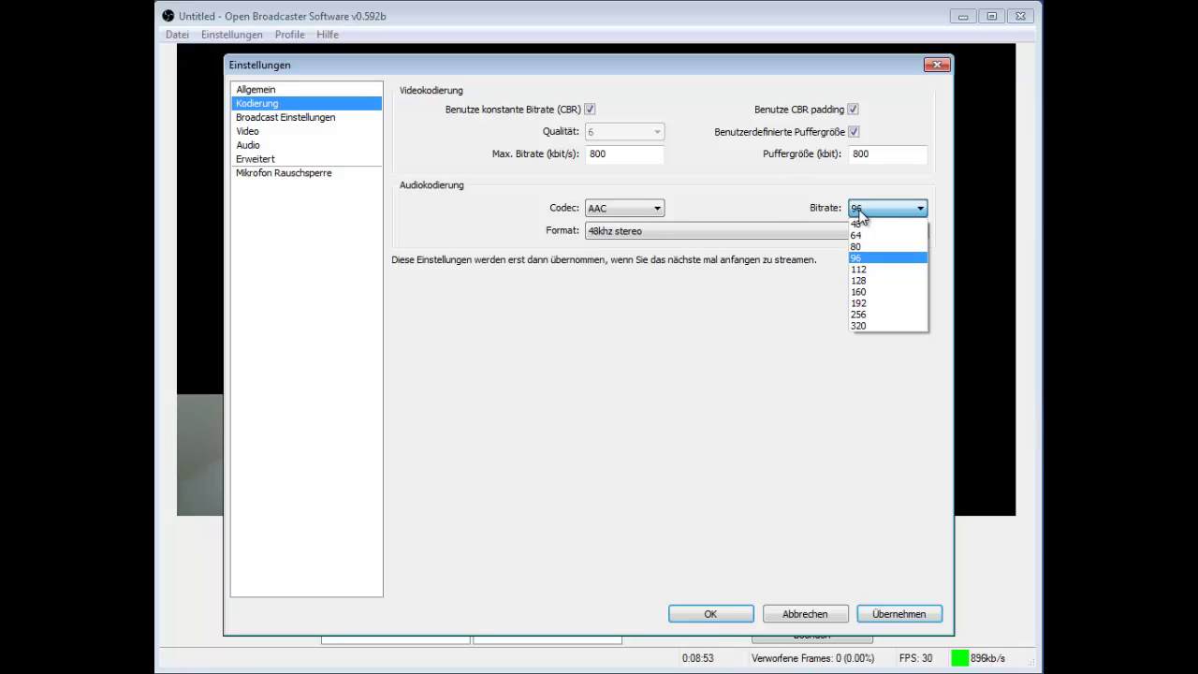
left_click(658, 207)
left_click(658, 208)
left_click(658, 208)
left_click(670, 229)
left_click(690, 232)
left_click(875, 209)
left_click(868, 259)
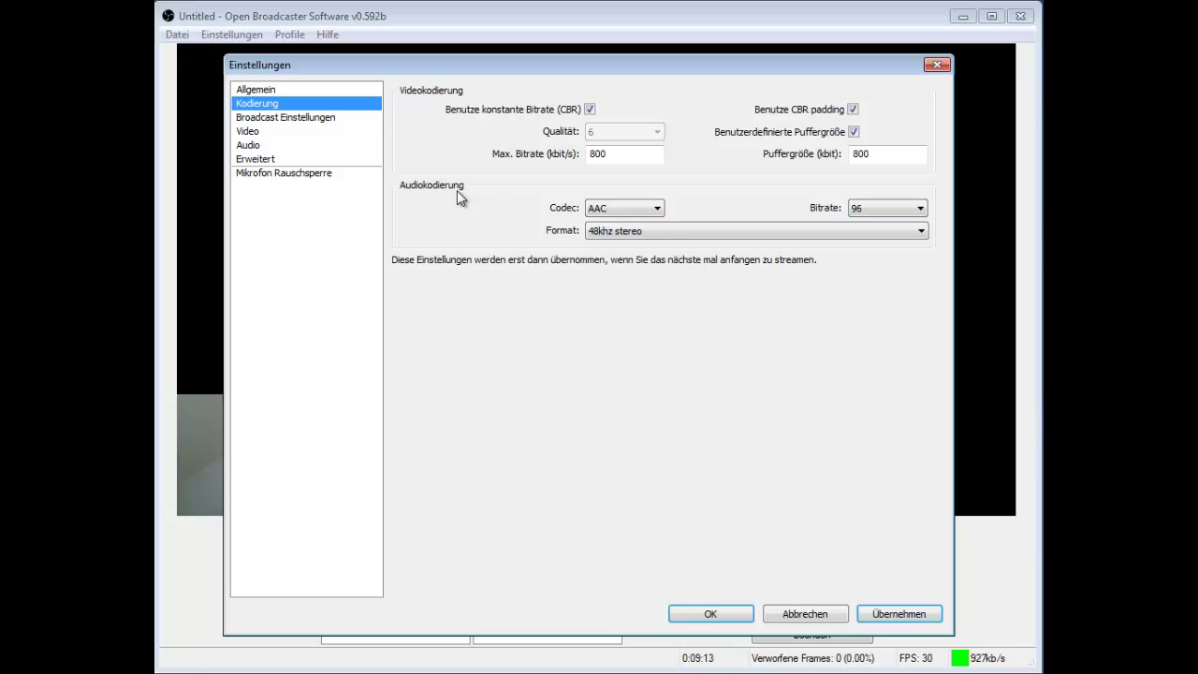
left_click(855, 207)
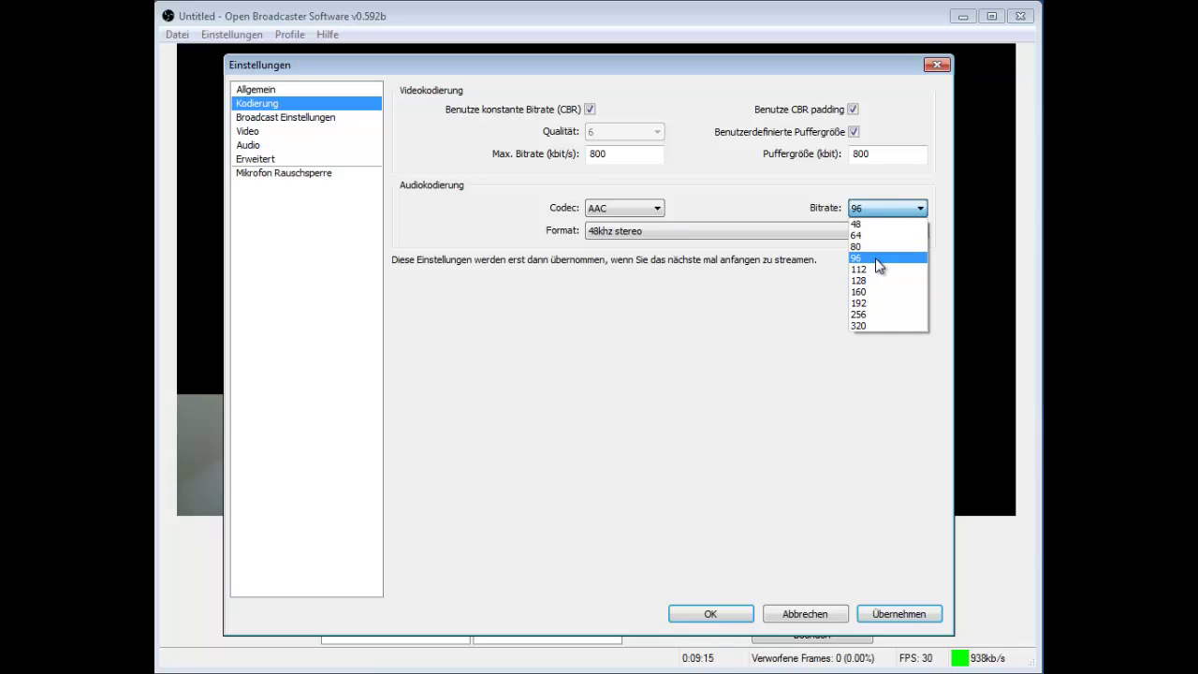
left_click(875, 258)
left_click(885, 207)
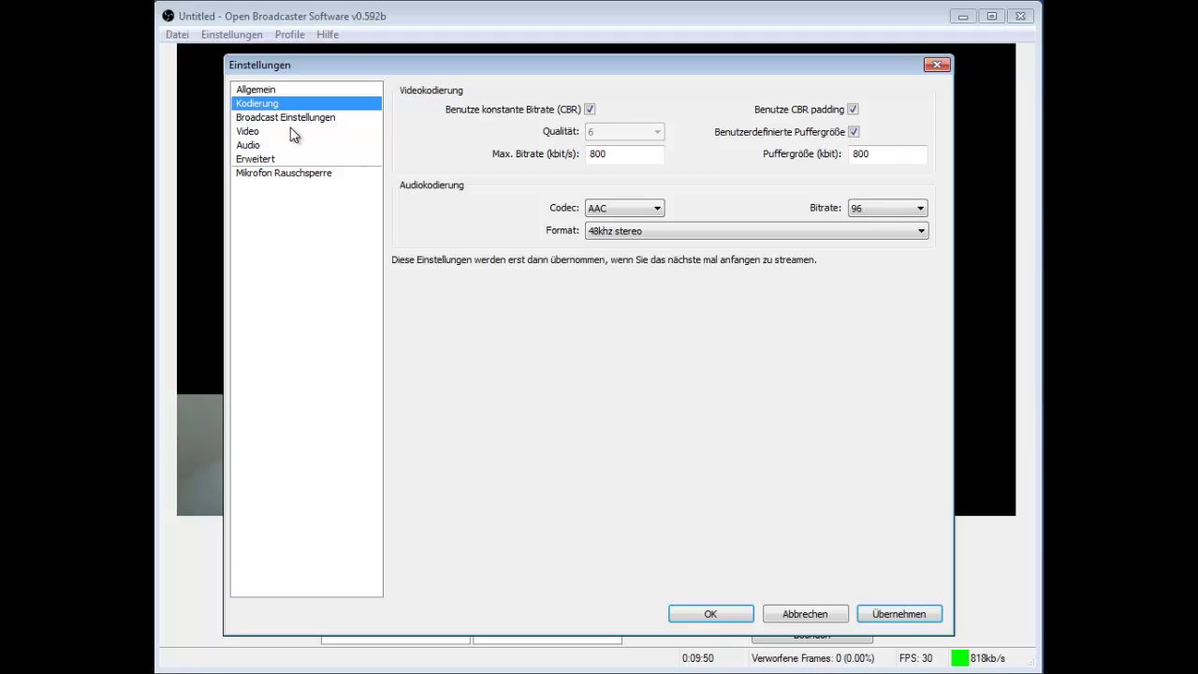
left_click(287, 119)
left_click(551, 389)
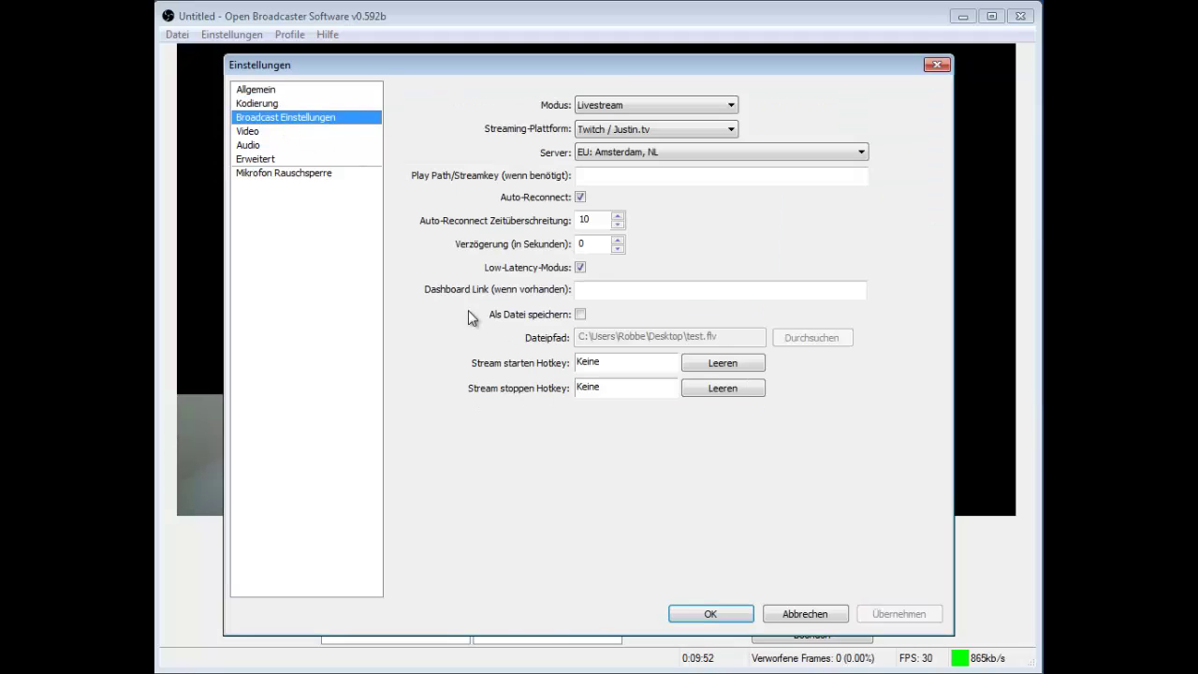
Review the graphics card and downscale options, the microphone device choices, and the advanced and broadcast settings
left_click(254, 136)
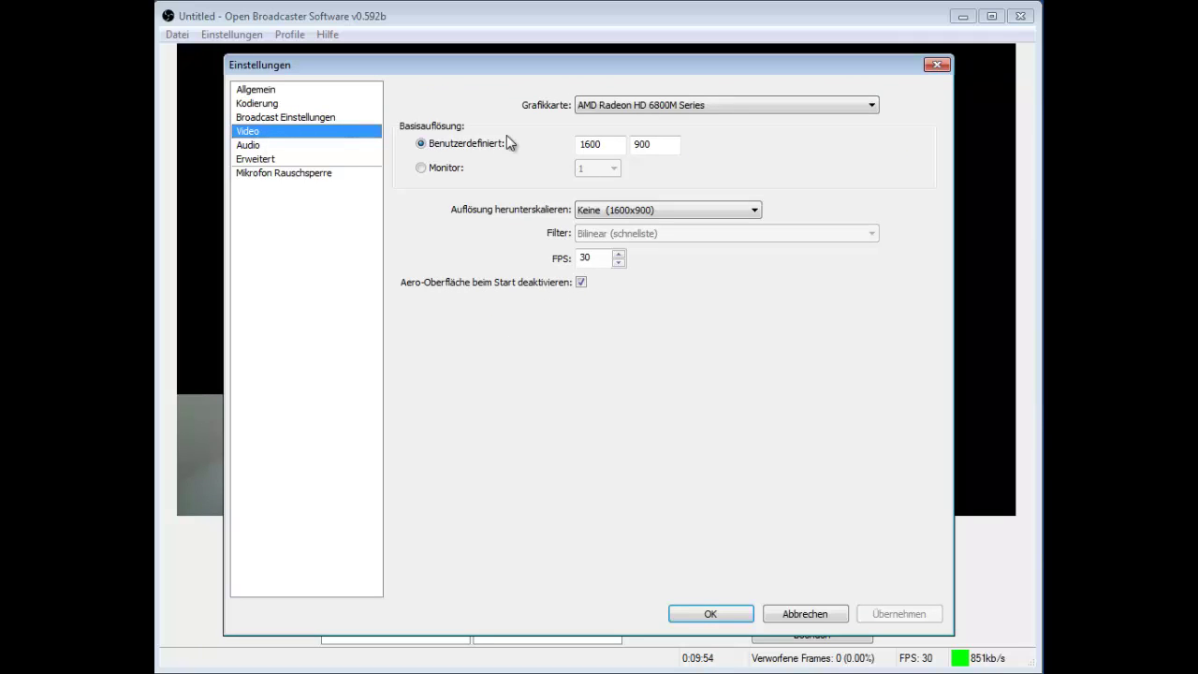
left_click(594, 106)
left_click(595, 112)
left_click(618, 211)
left_click(617, 212)
left_click(248, 145)
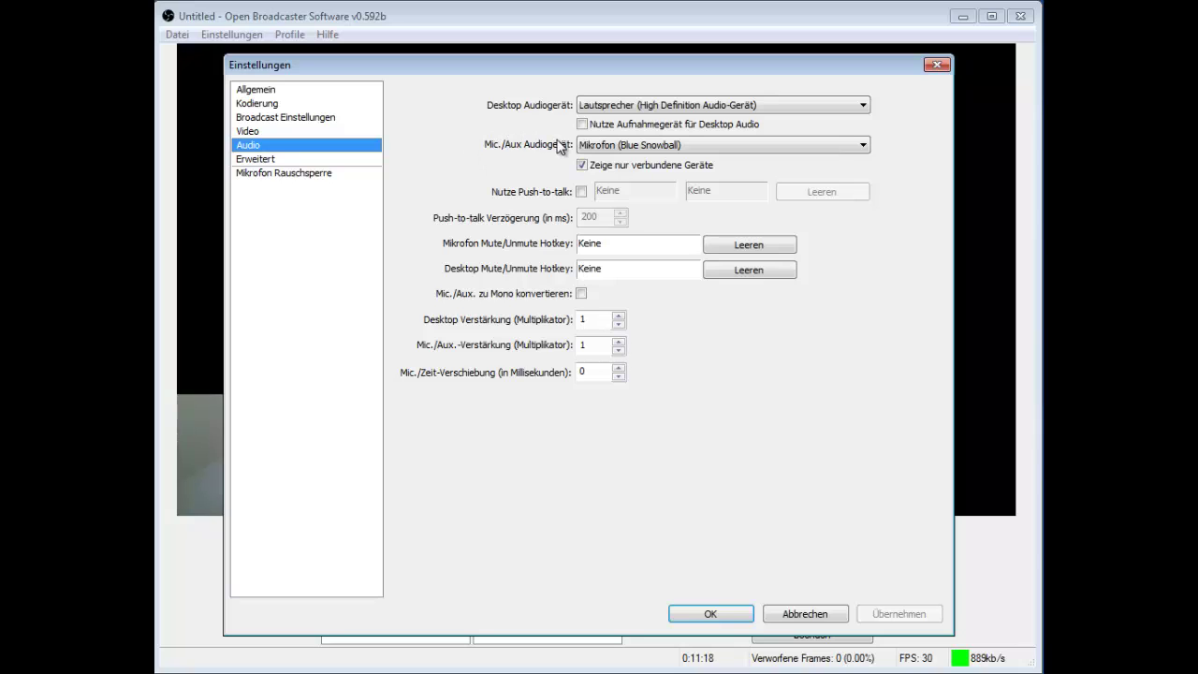
left_click(618, 148)
left_click(618, 148)
left_click(254, 164)
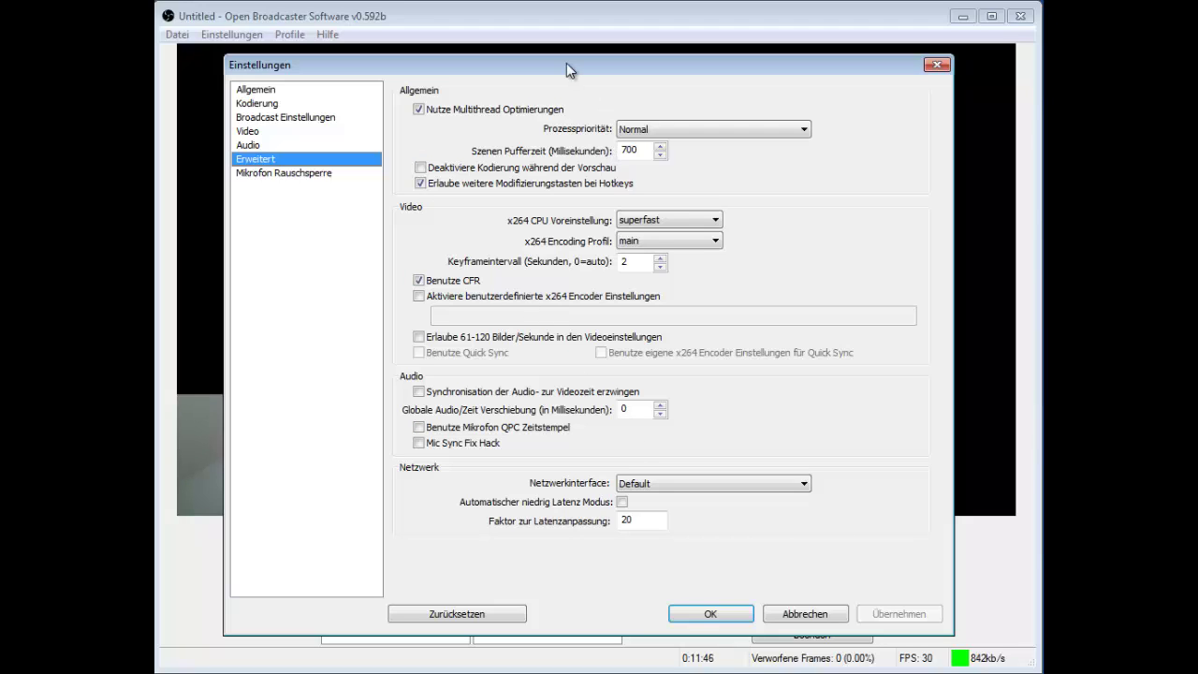
left_click(289, 118)
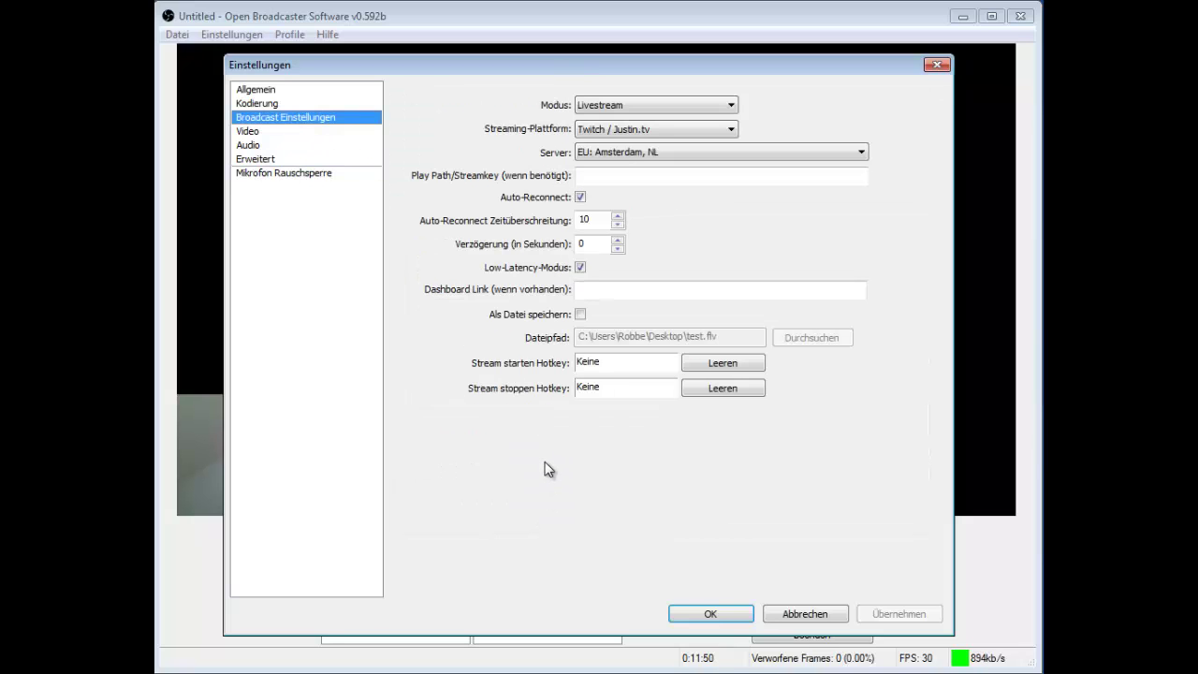
Review the advanced x264 CPU preset choices, the microphone noise gate, and the encoding, broadcast, video and audio settings
left_click(271, 161)
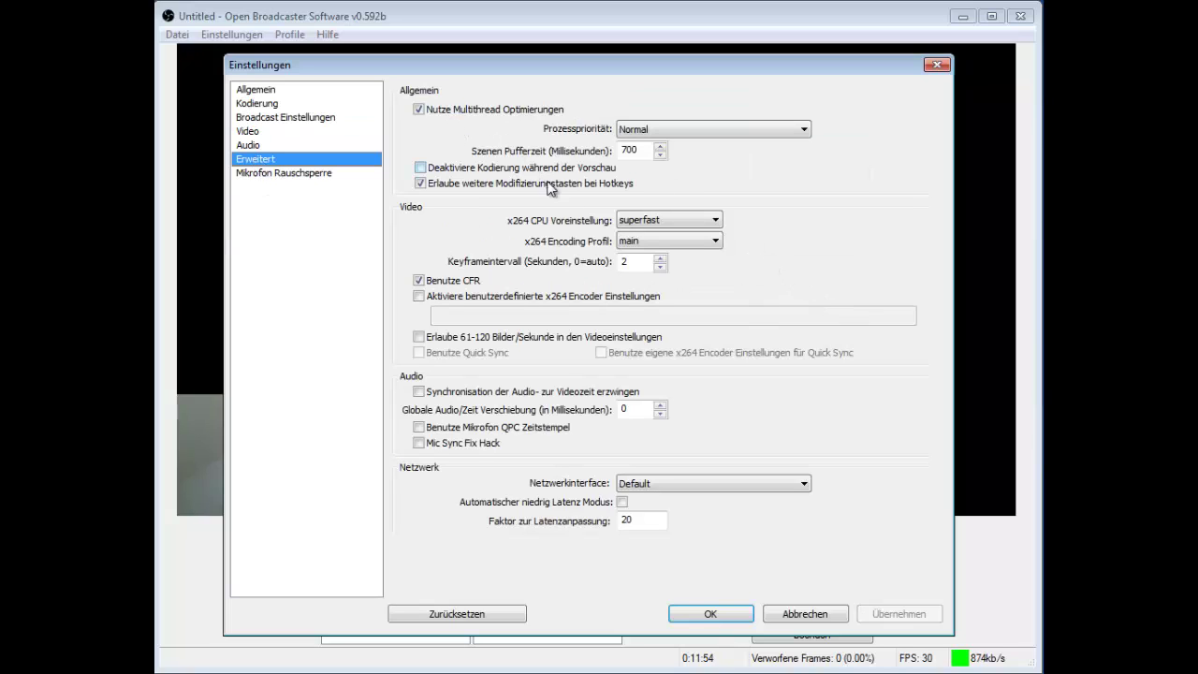
left_click(647, 225)
left_click(647, 225)
left_click(308, 174)
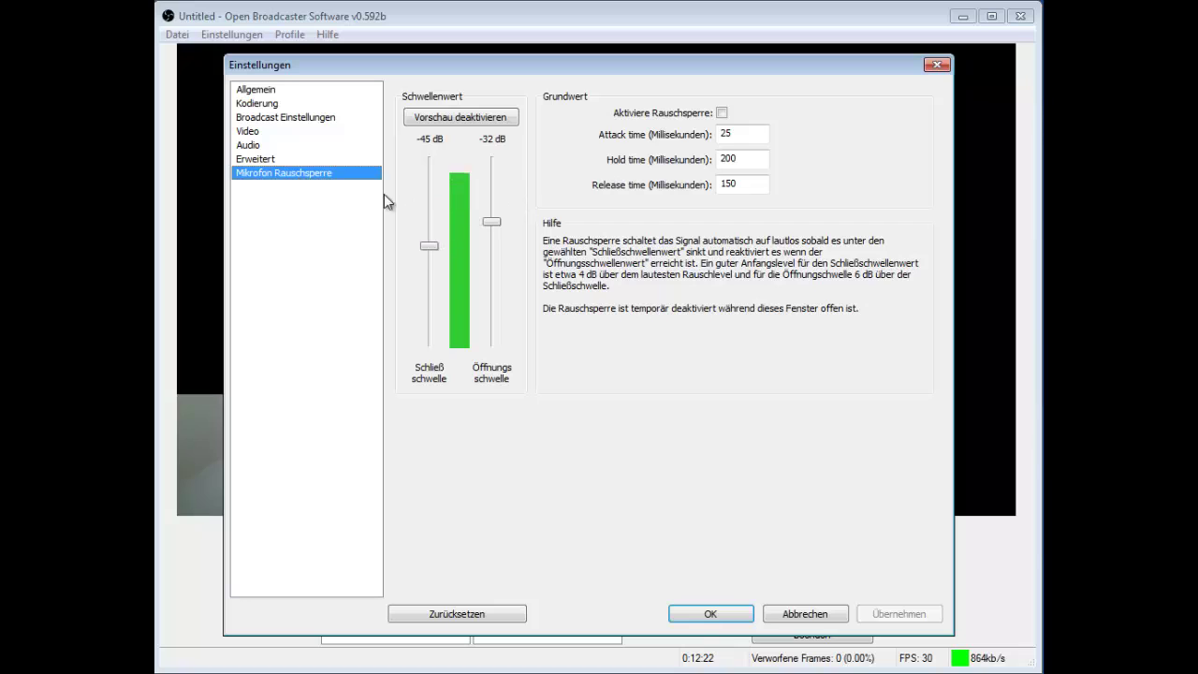
left_click(281, 116)
left_click(272, 104)
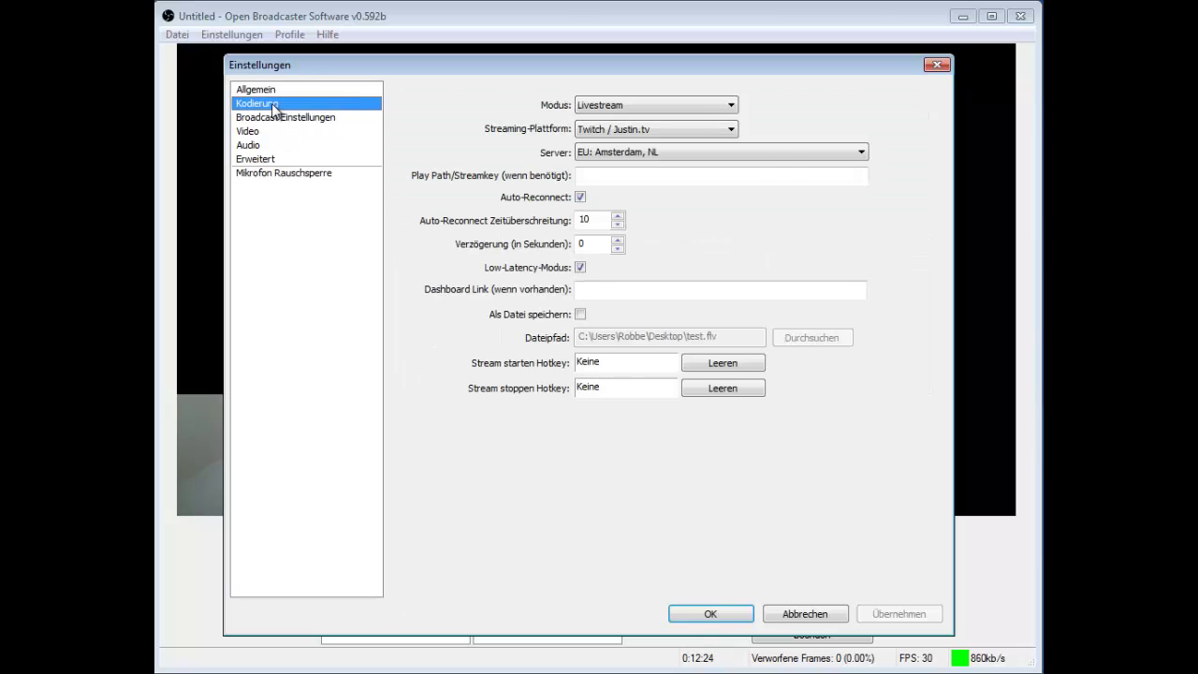
key("Up")
left_click(277, 105)
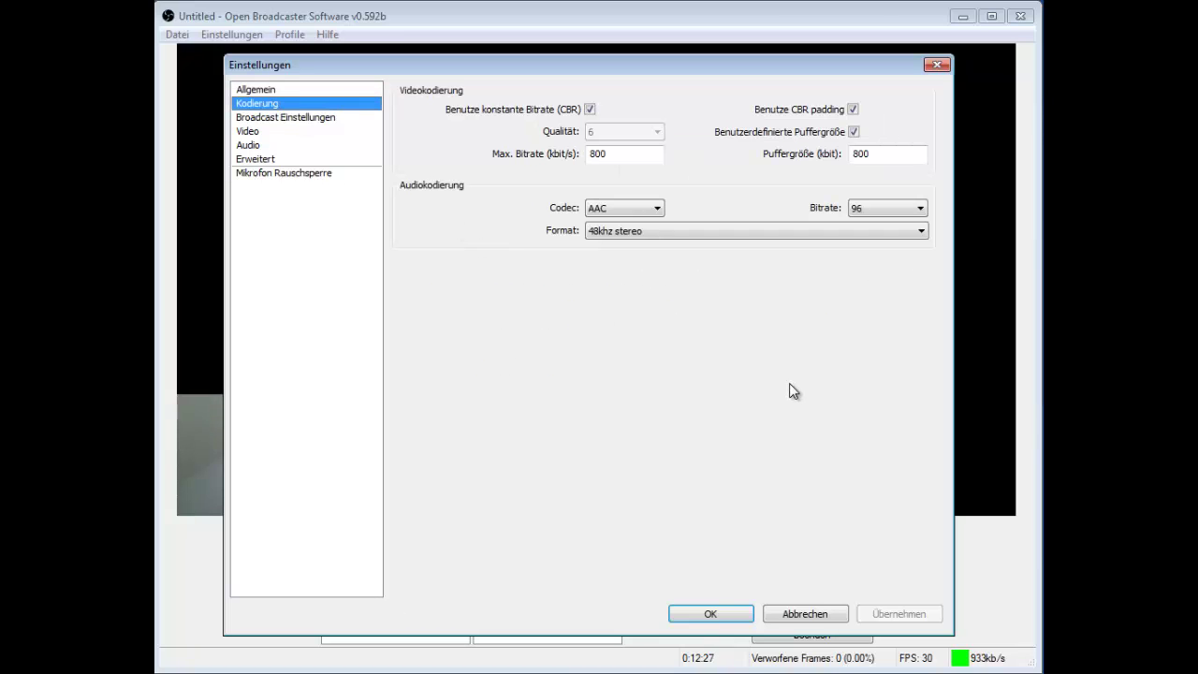
left_click(289, 119)
left_click(286, 132)
left_click(276, 146)
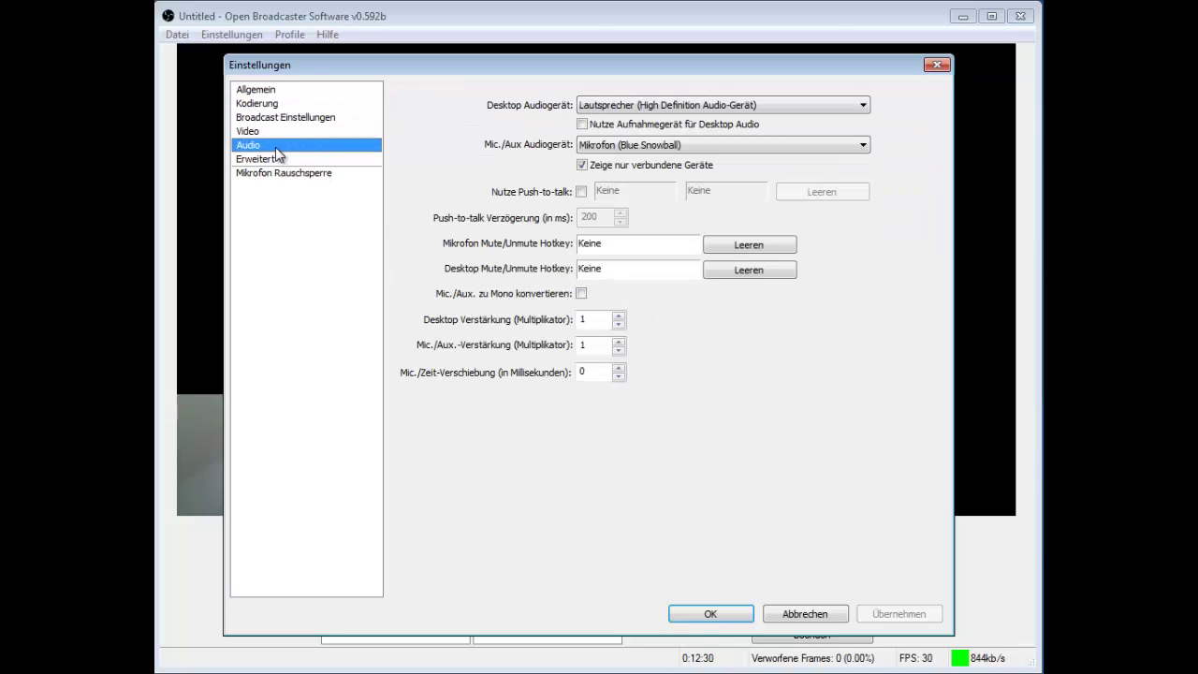
Select an audio bitrate of 96 in the encoding settings and save the settings
left_click(268, 107)
left_click(873, 209)
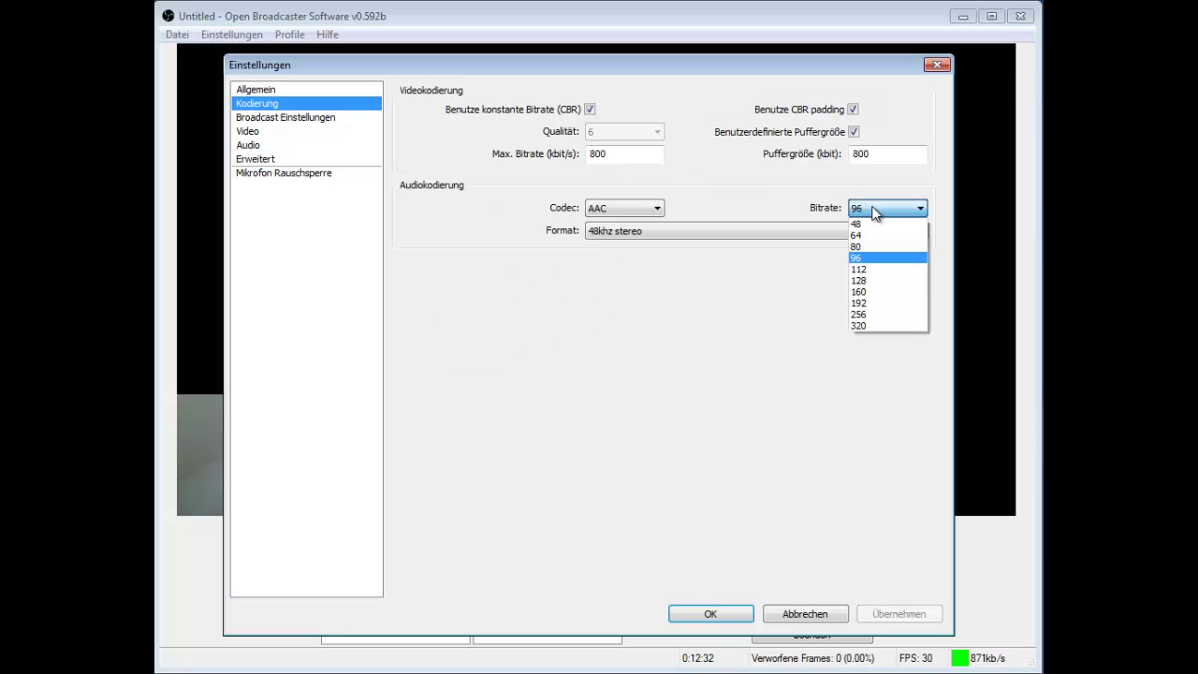
left_click(878, 258)
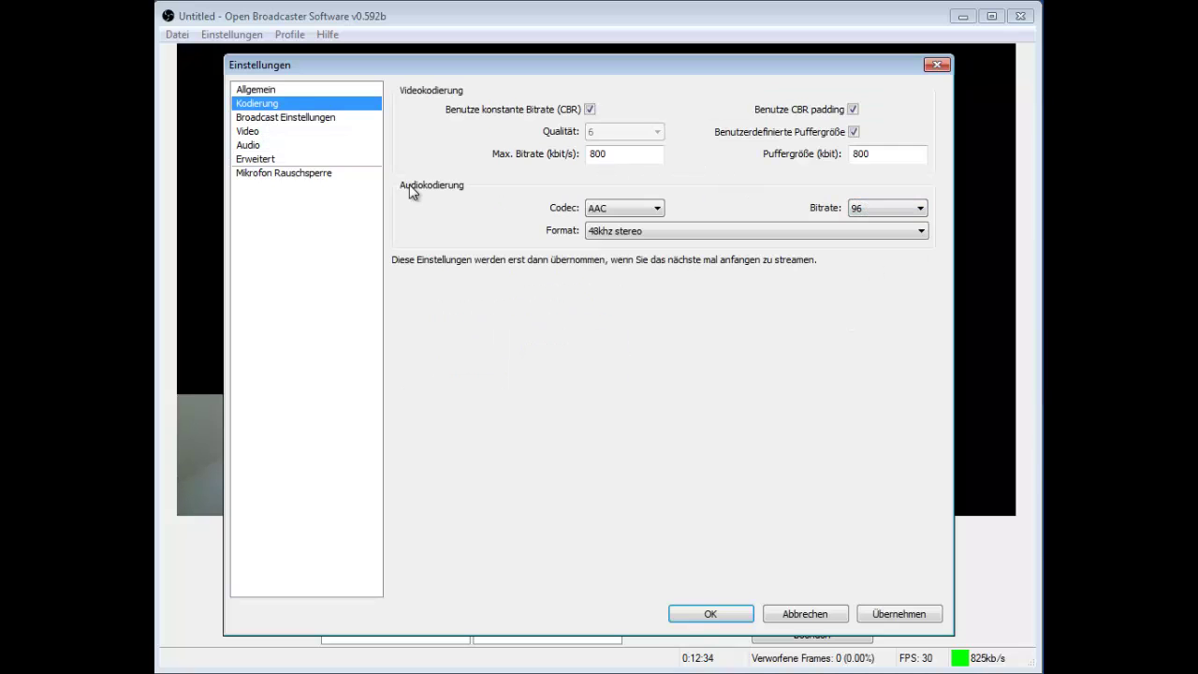
left_click(299, 117)
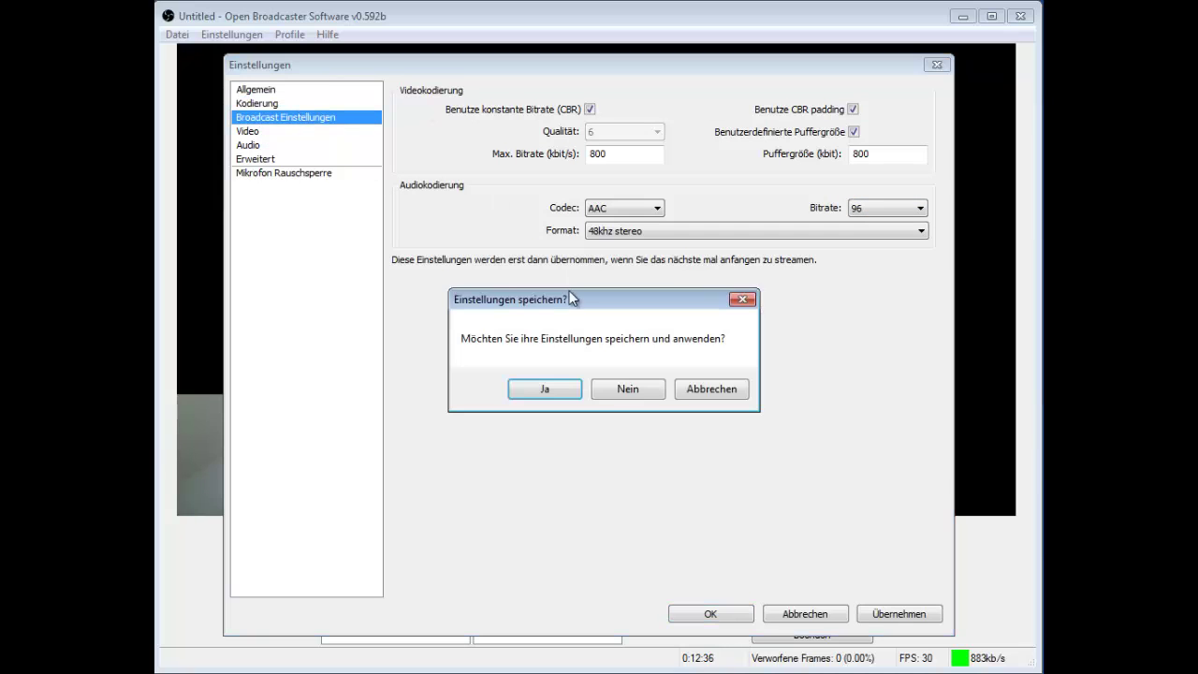
left_click(550, 383)
Try the Nur Dateiausgabe mode in the broadcast settings and discard the change without saving
left_click(603, 105)
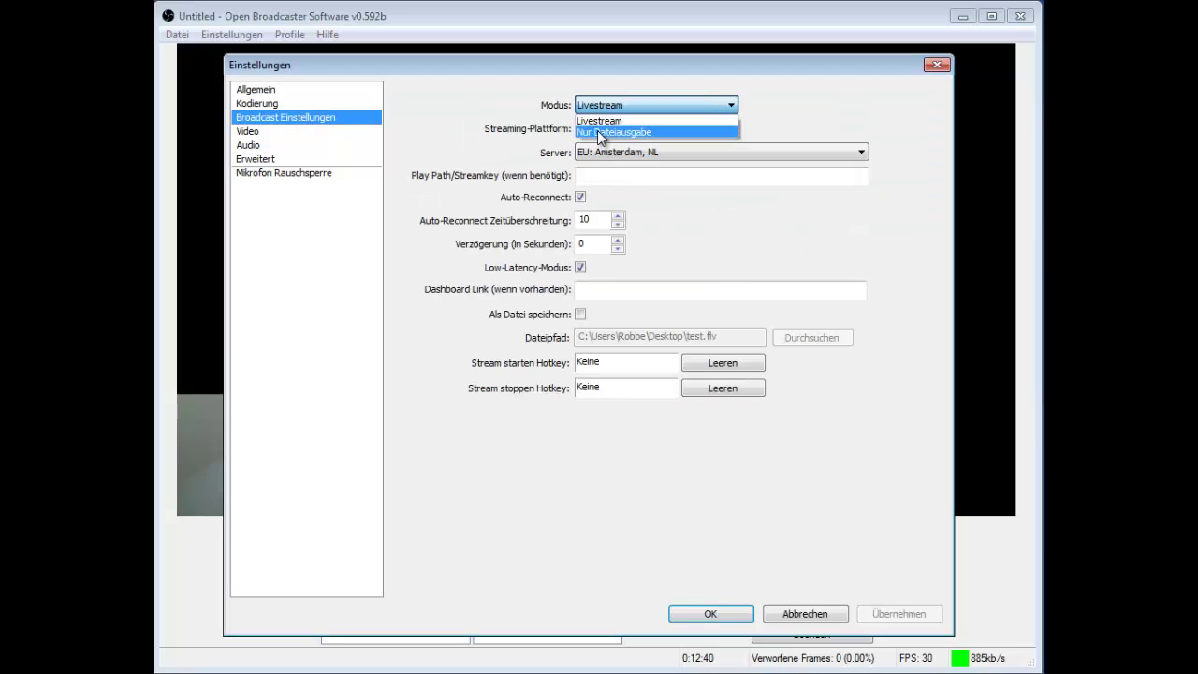
left_click(597, 132)
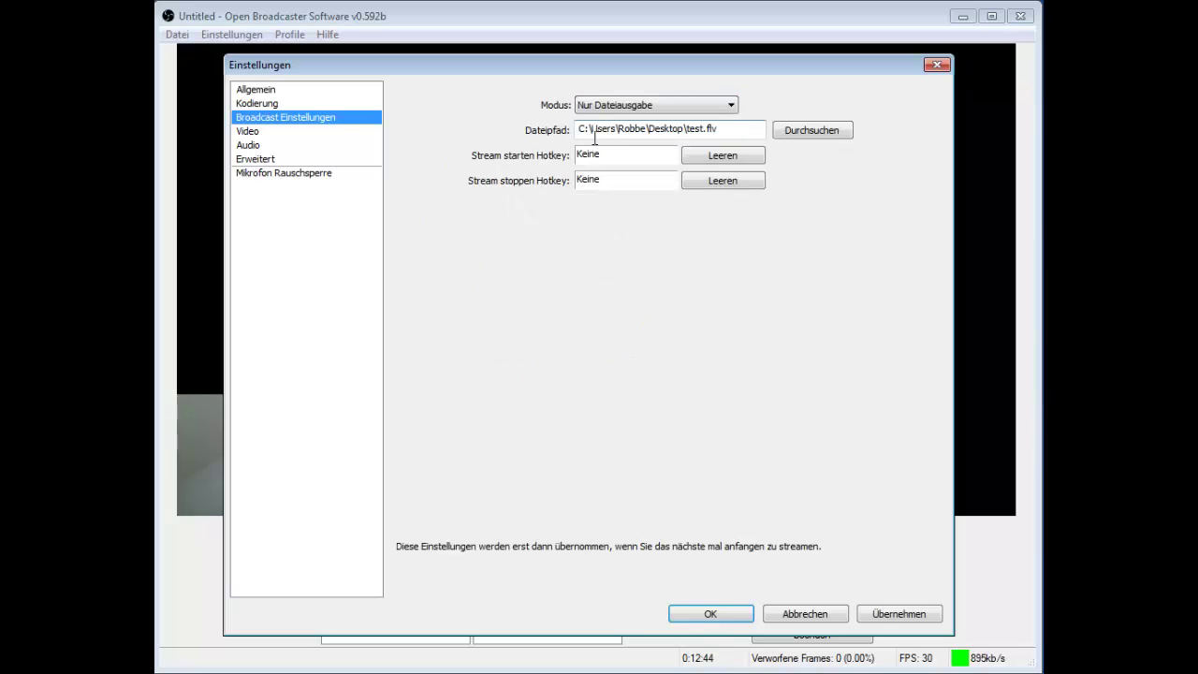
left_click(298, 104)
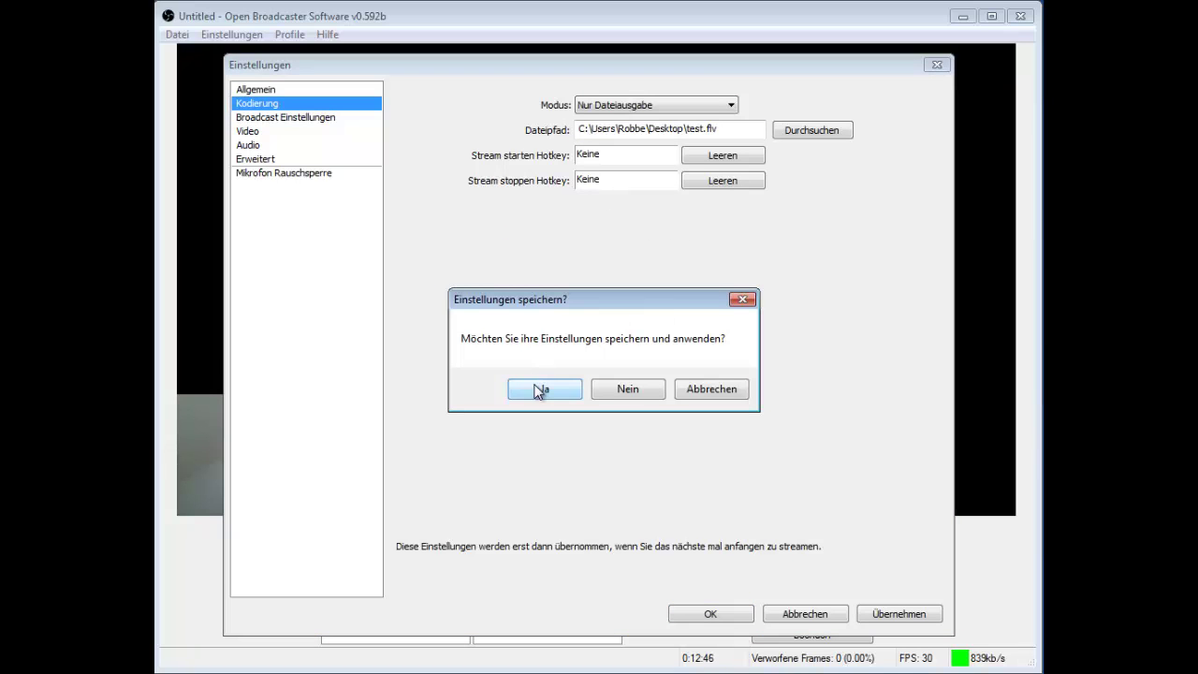
left_click(625, 390)
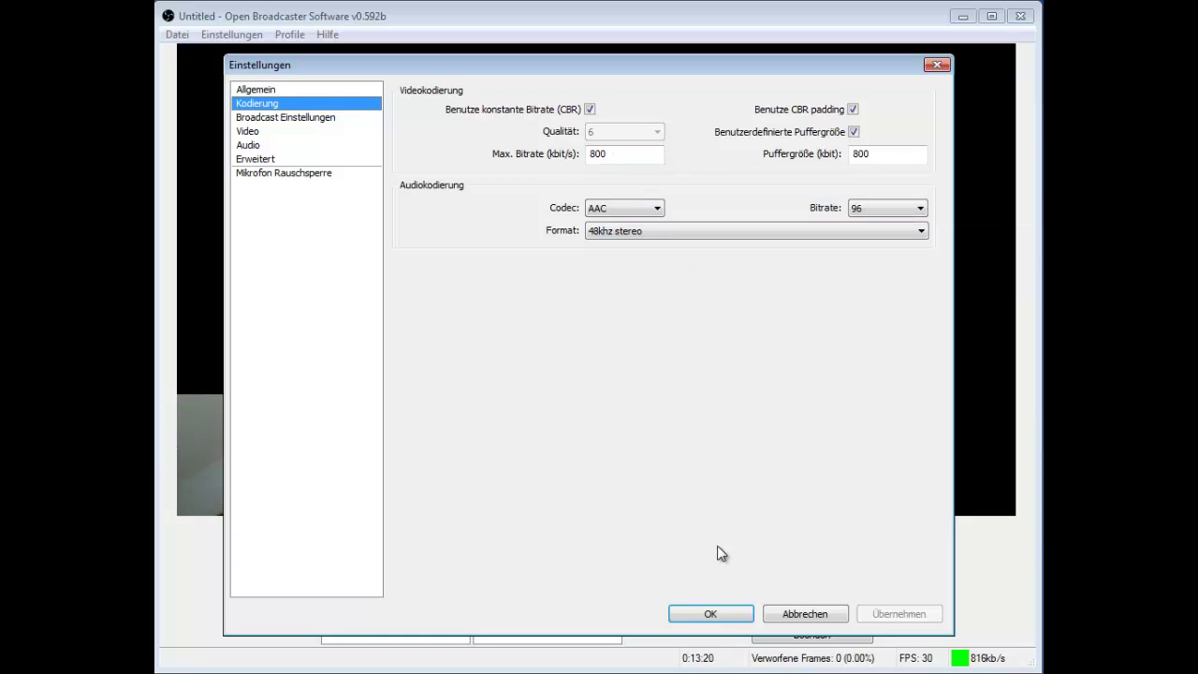
Accept and close the settings, and add a new scene named twitch
left_click(722, 614)
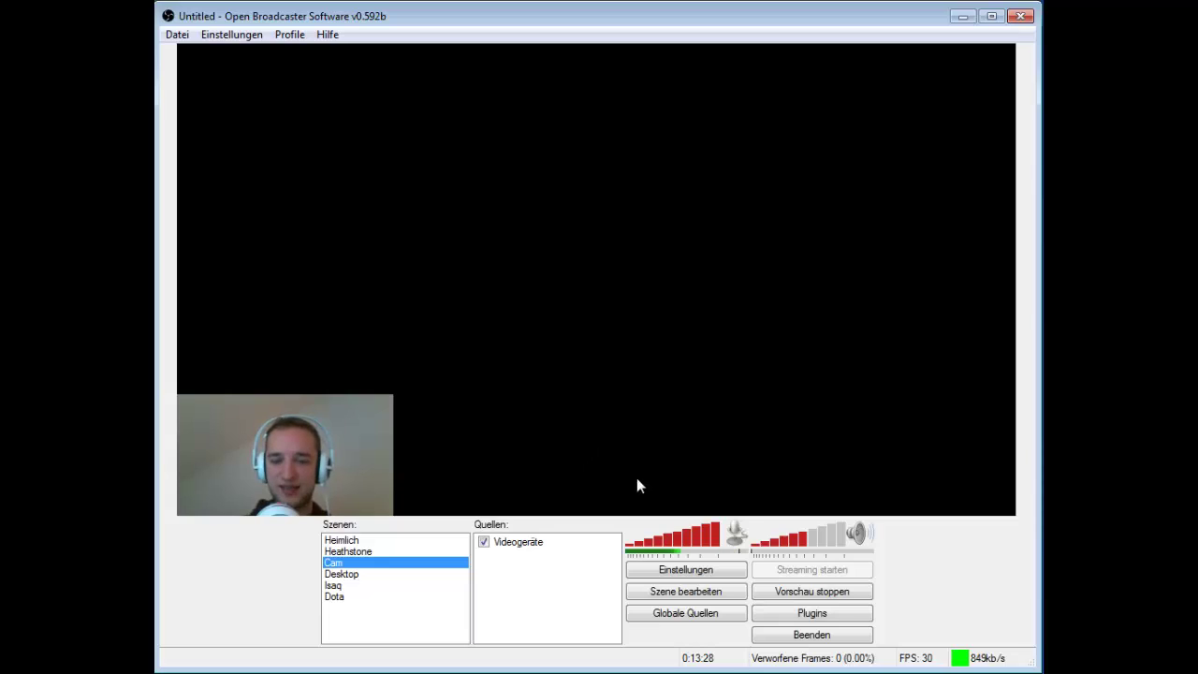
right_click(360, 624)
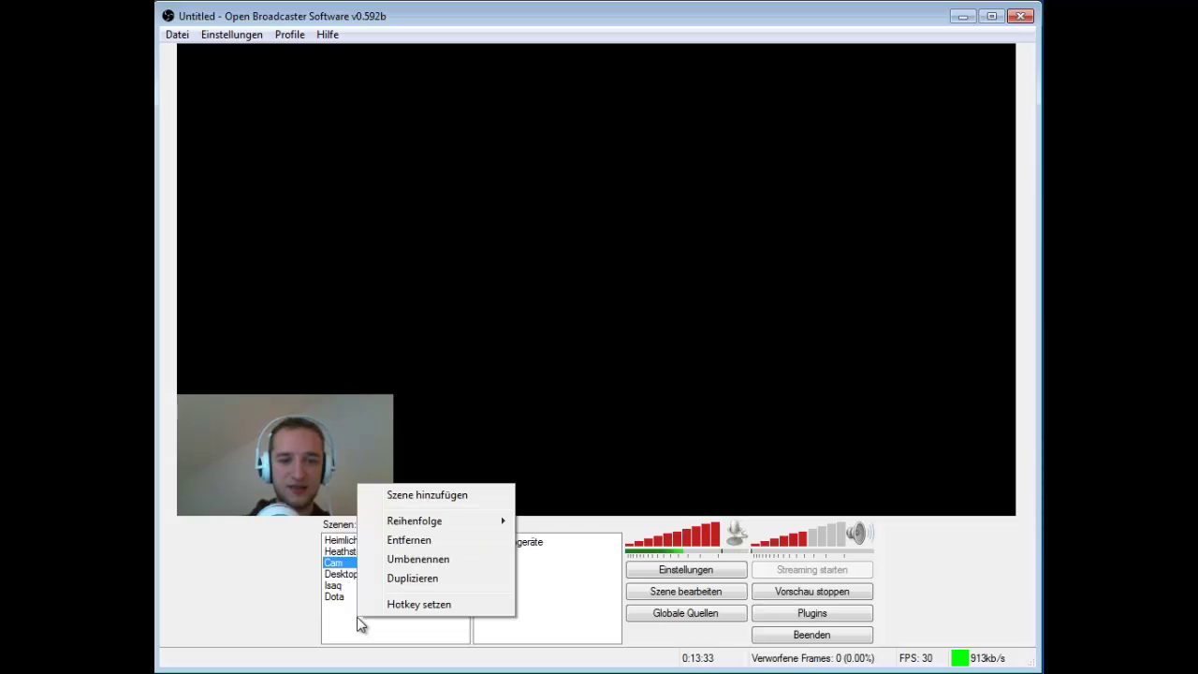
left_click(446, 495)
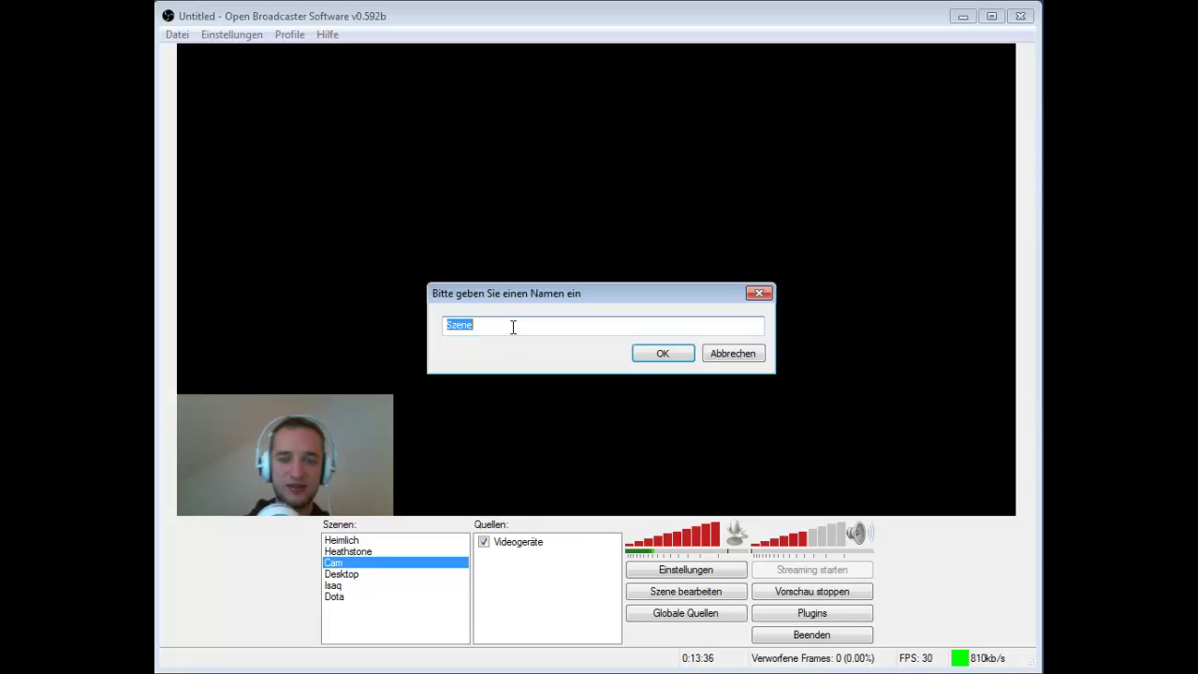
type("twitch")
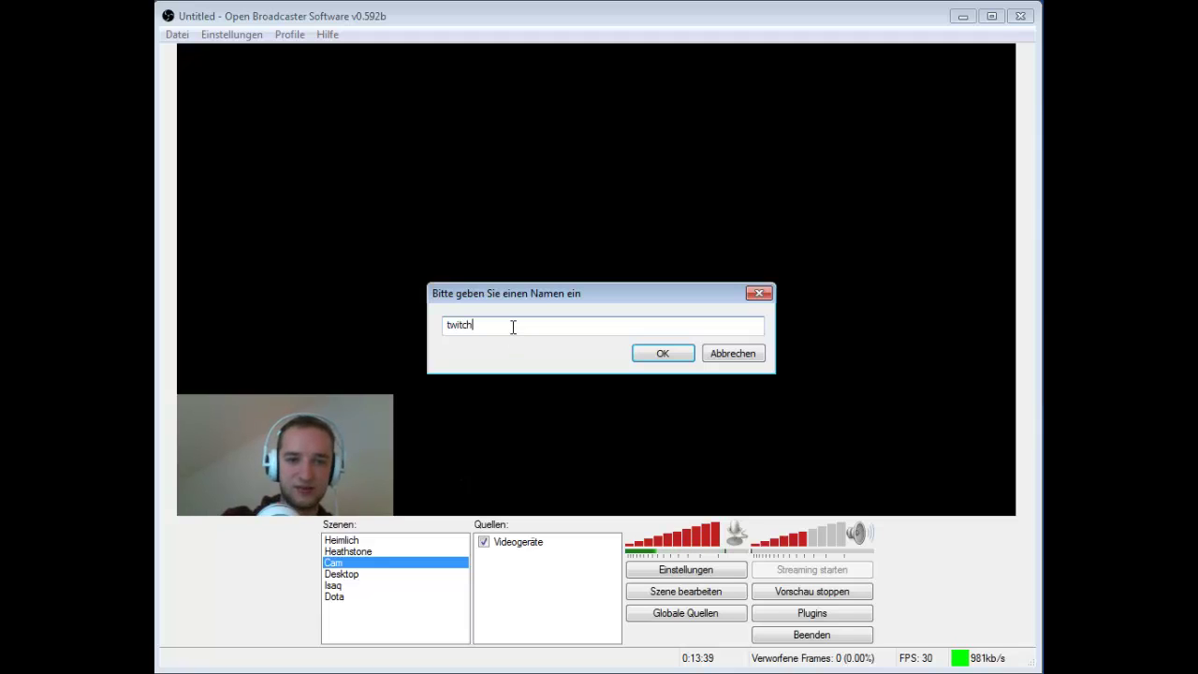
key("Return")
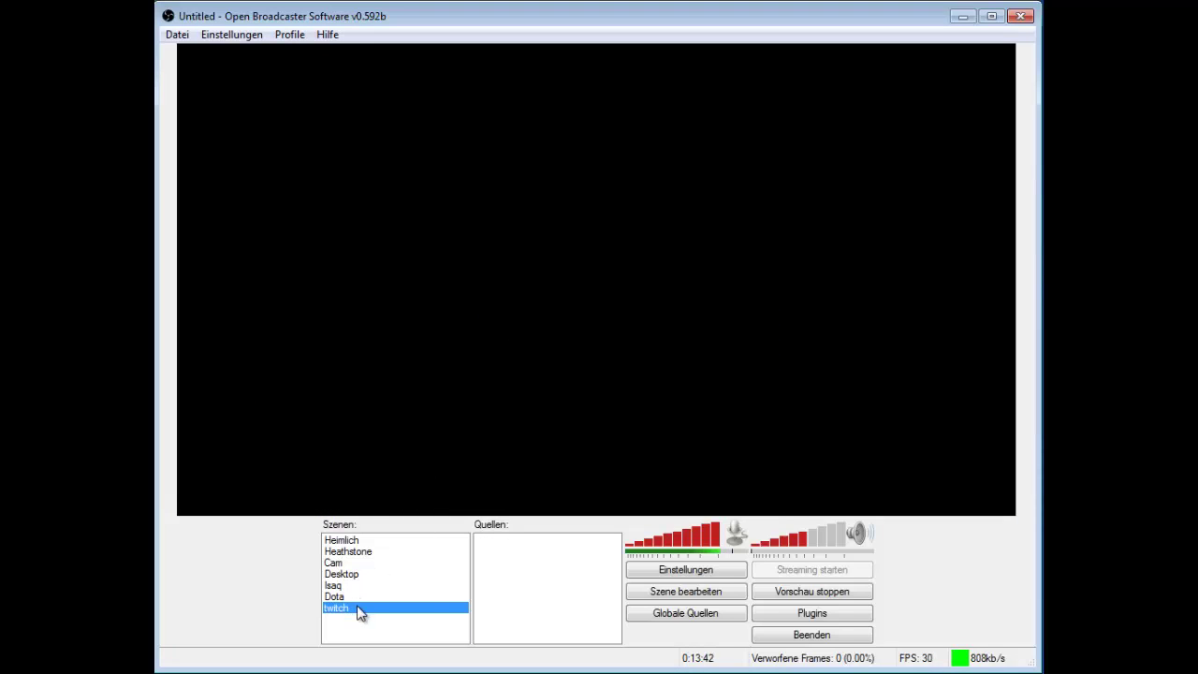
Add a Gameaufnahme source capturing Hearthstone to the twitch scene and toggle its visibility off and on again
right_click(504, 552)
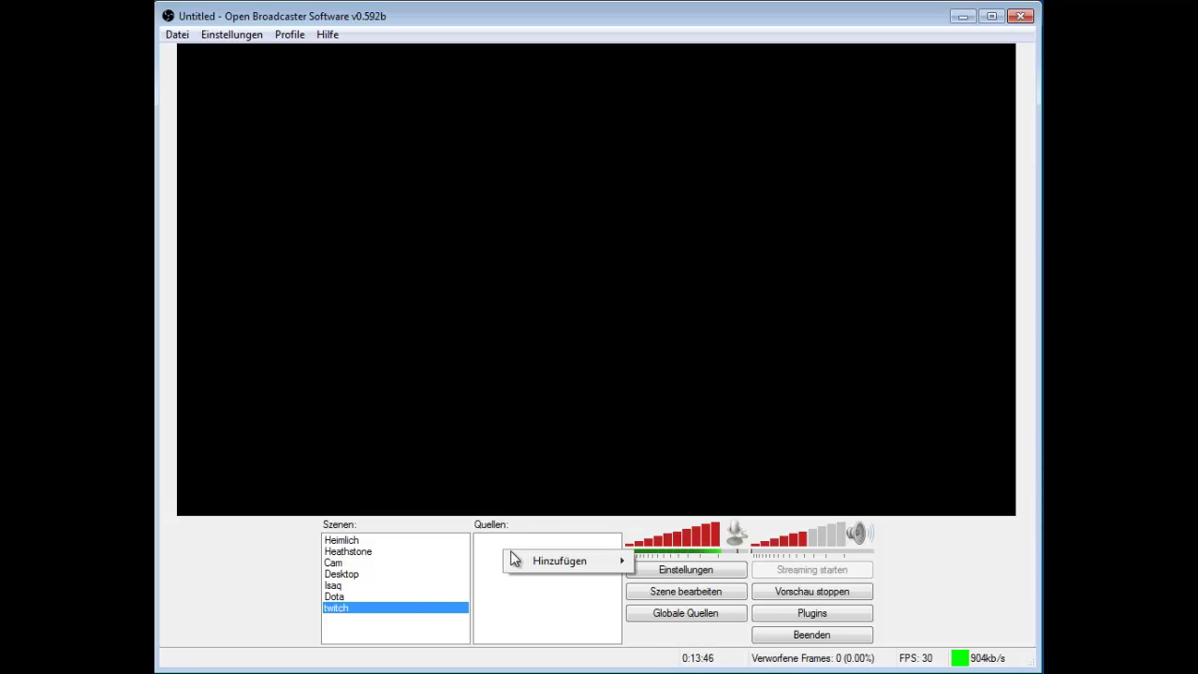
mouse_move(550, 568)
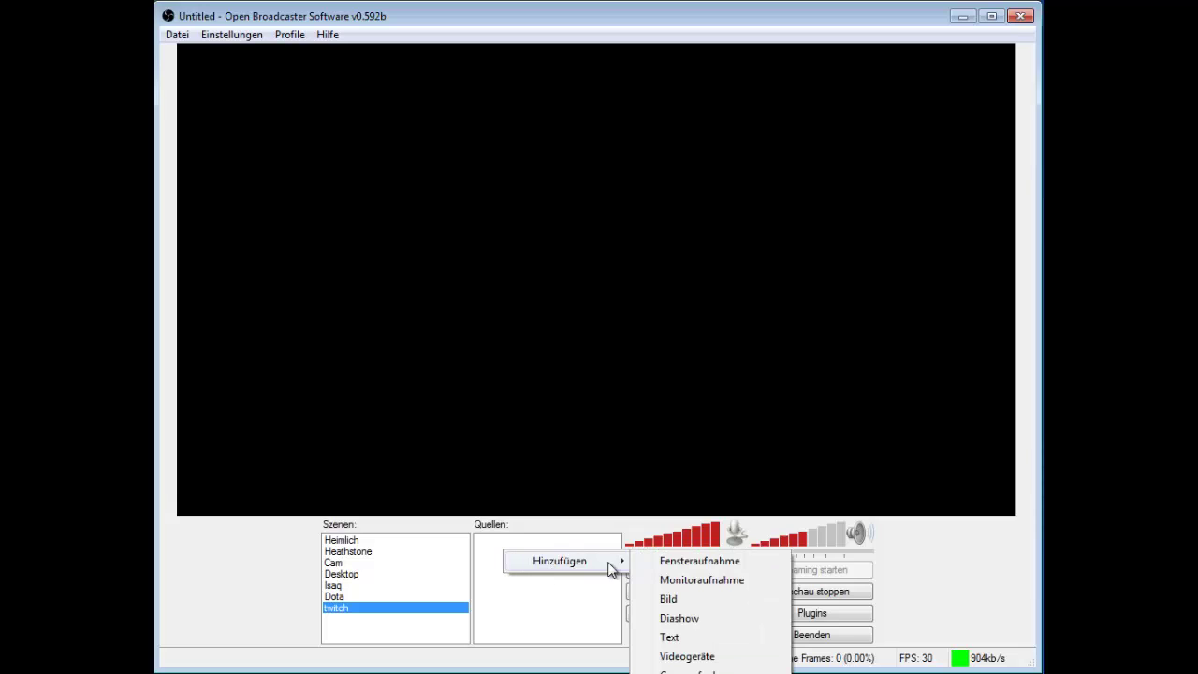
left_click(687, 671)
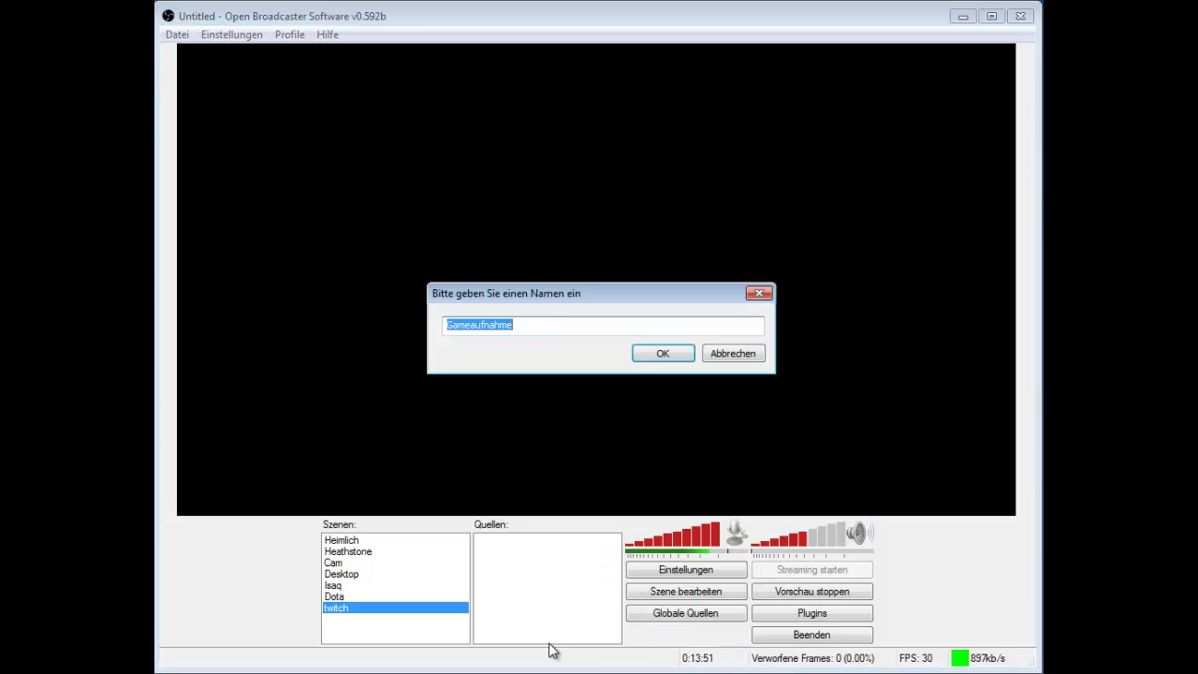
left_click(648, 357)
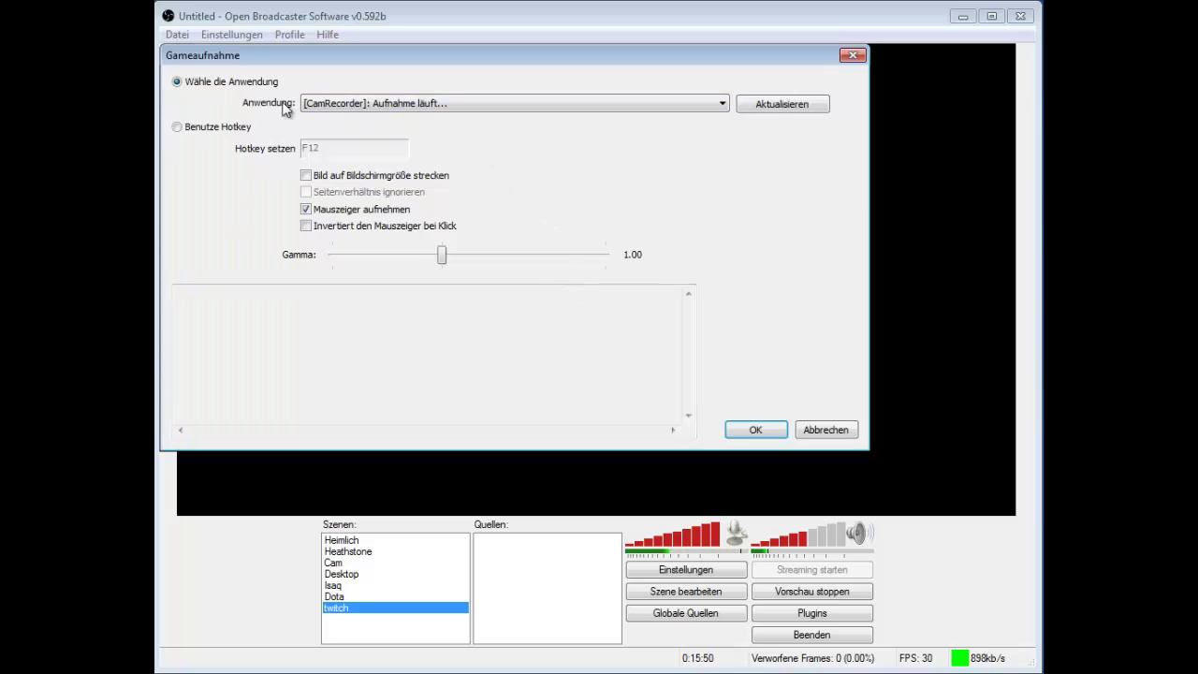
left_click(337, 103)
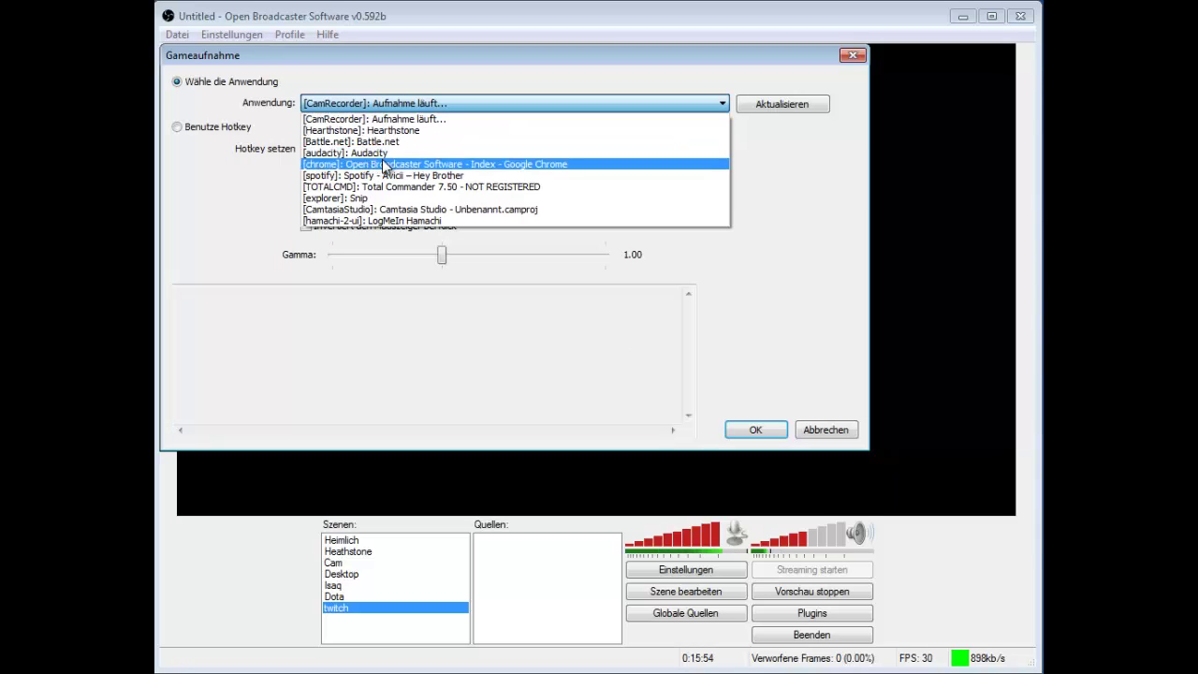
left_click(402, 131)
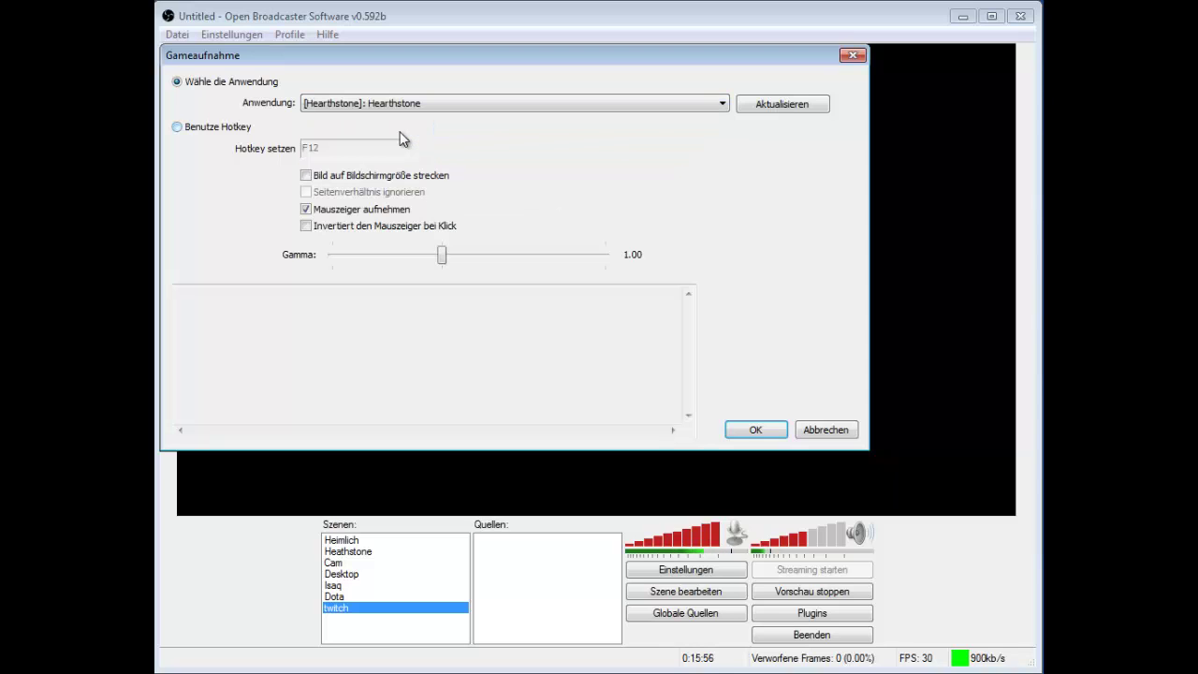
left_click(747, 428)
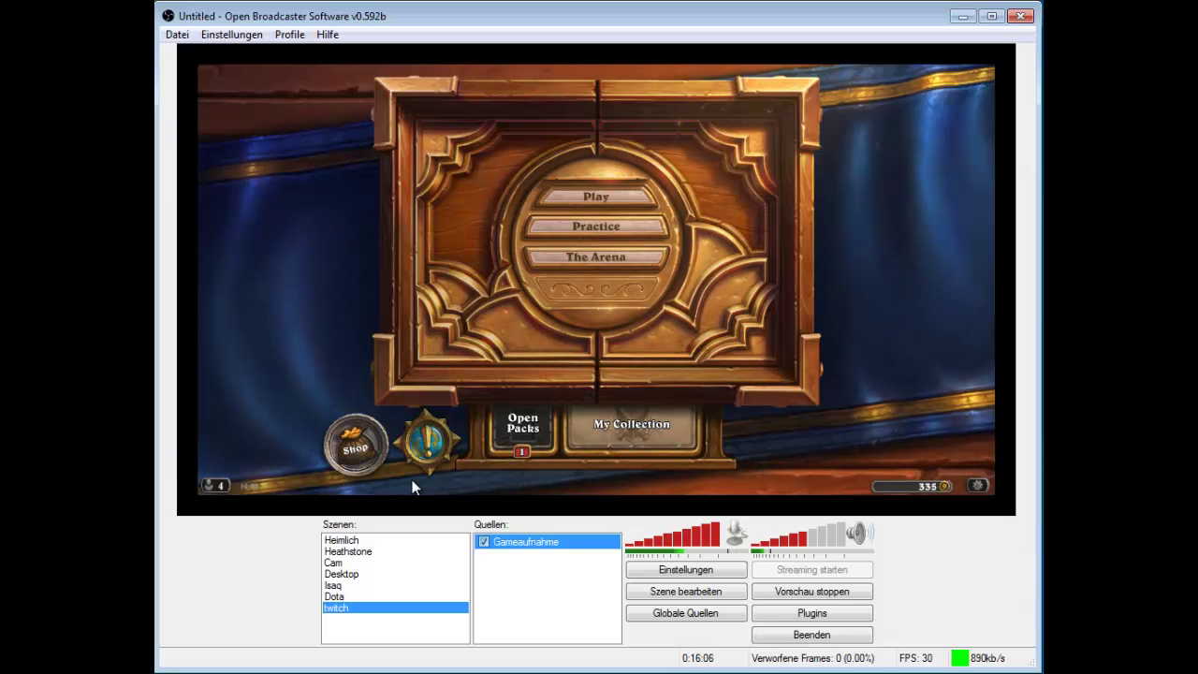
left_click(484, 542)
left_click(484, 542)
Add a Videogeräte source to the twitch scene using the 1.3M HD WebCam with its default options
right_click(499, 580)
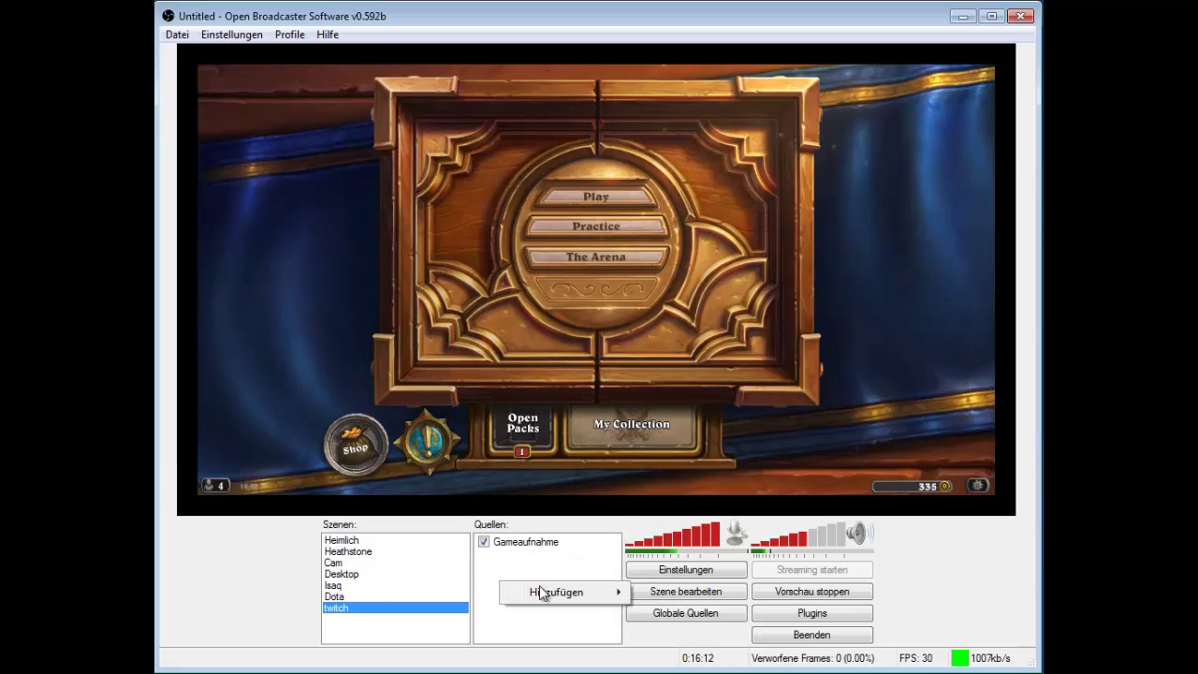
mouse_move(561, 593)
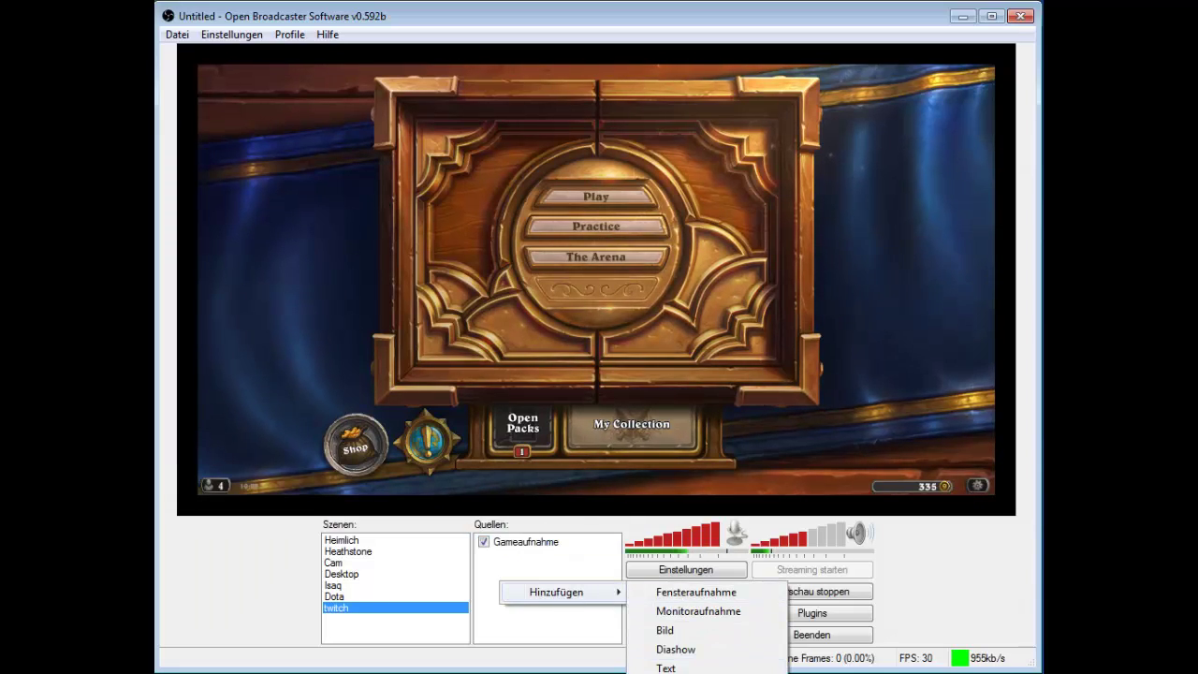
left_click(692, 673)
left_click(663, 353)
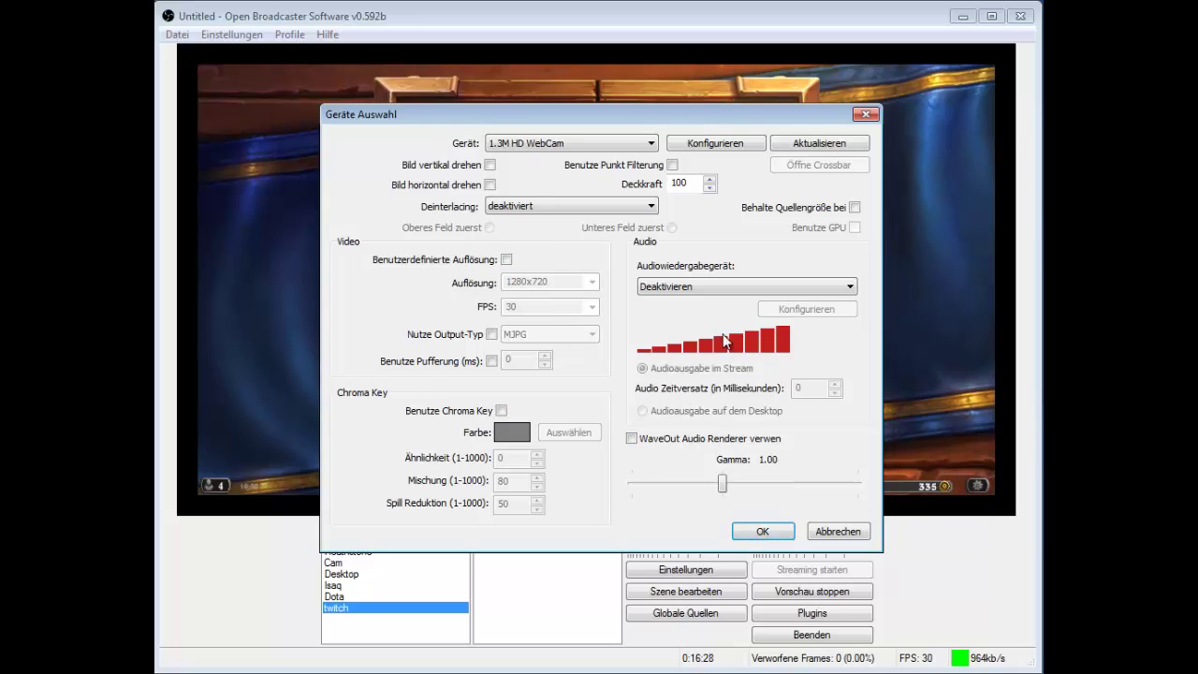
left_click(760, 530)
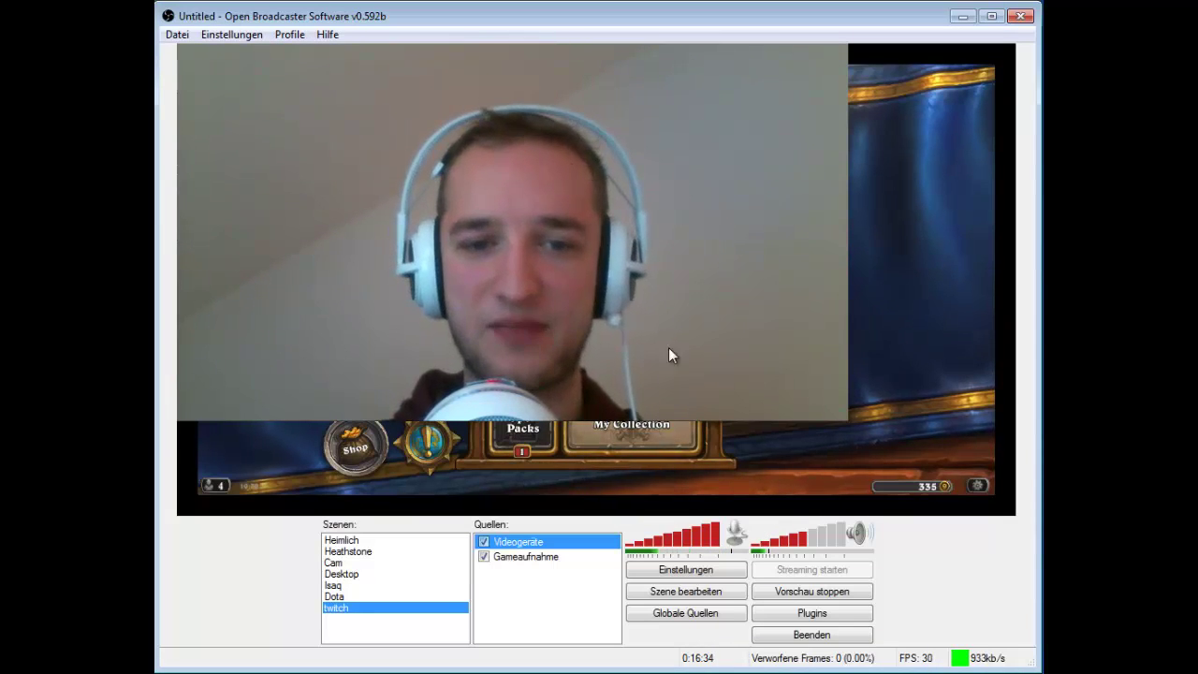
Edit the scene to shrink the webcam image and fit it into the lower-left corner of the preview
left_click(691, 591)
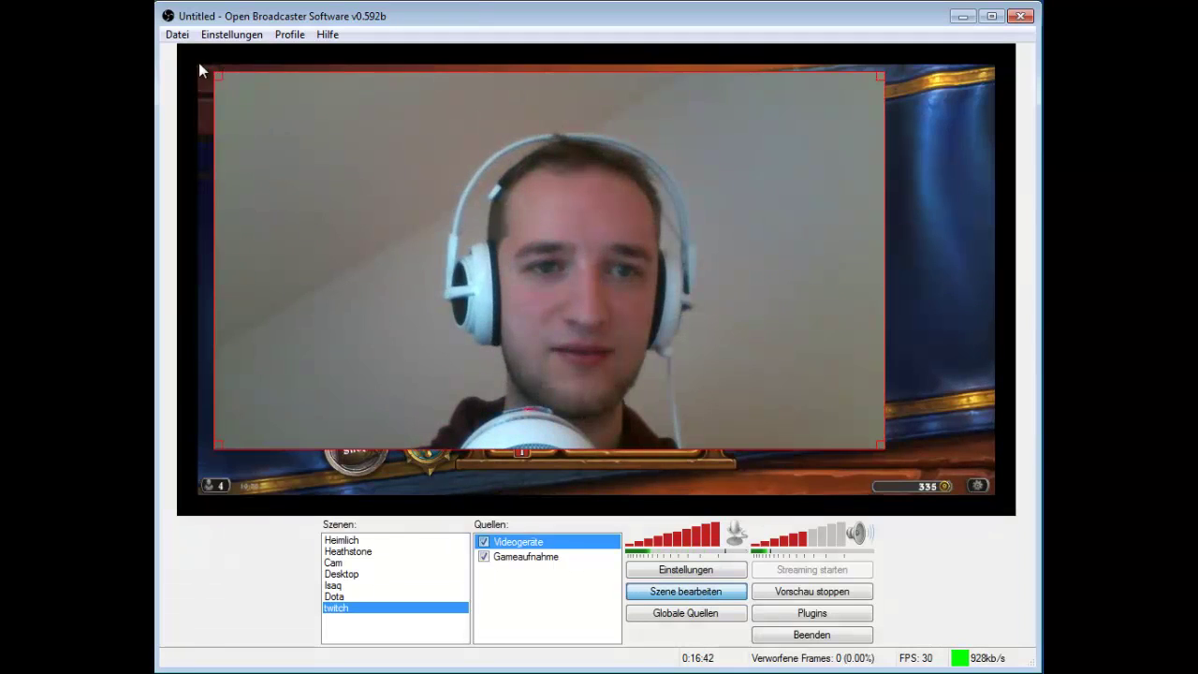
mouse_move(487, 241)
left_mouse_down()
mouse_move(517, 218)
mouse_move(614, 276)
mouse_move(524, 280)
mouse_move(479, 260)
left_mouse_up()
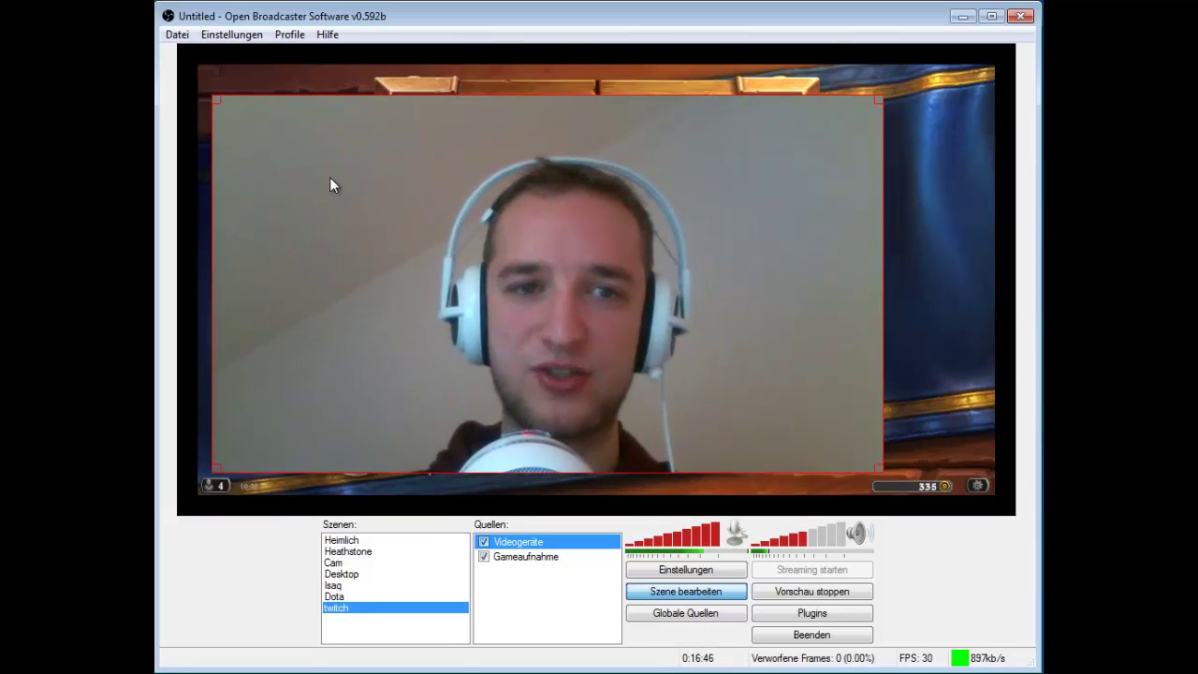
left_click_drag(215, 104, 240, 476)
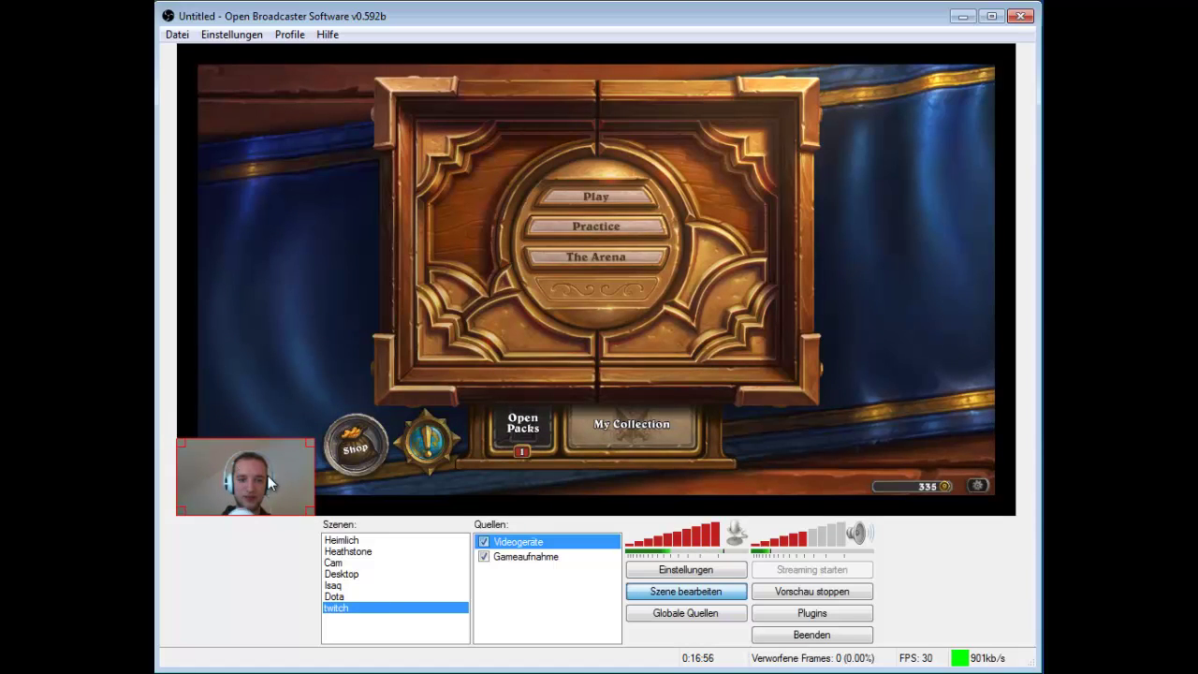
left_click_drag(311, 449, 374, 404)
left_click(551, 618)
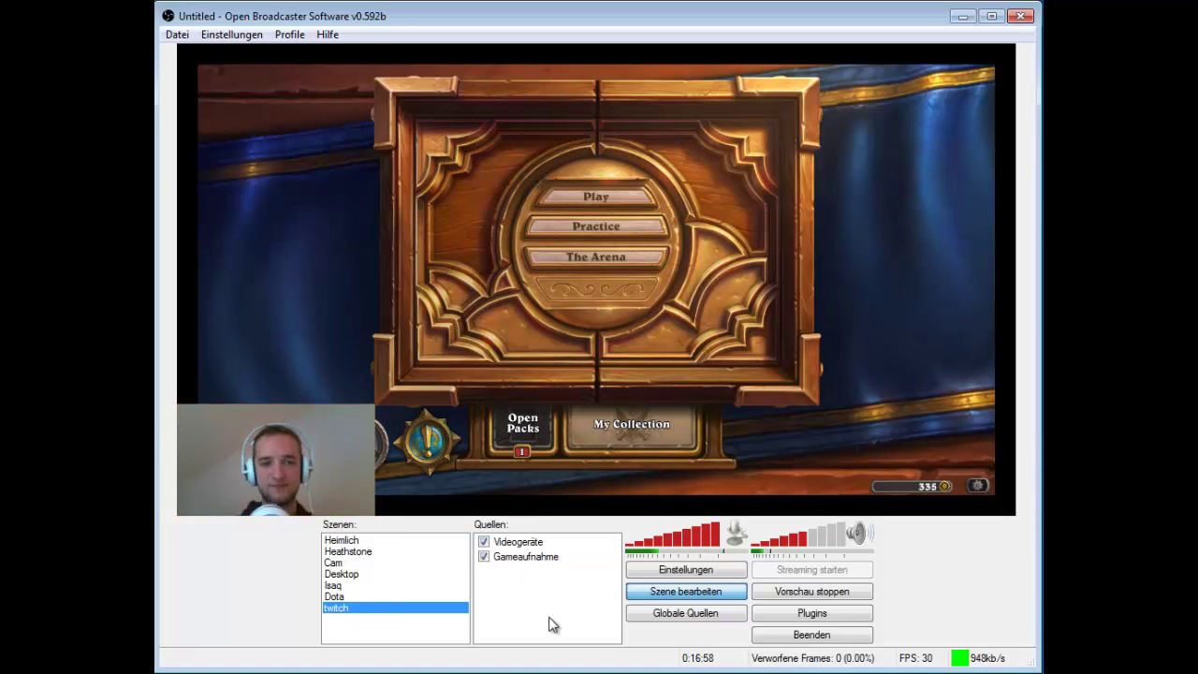
Add a Text source with the default name to the twitch scene and enter Hallo as its text
right_click(539, 581)
mouse_move(626, 596)
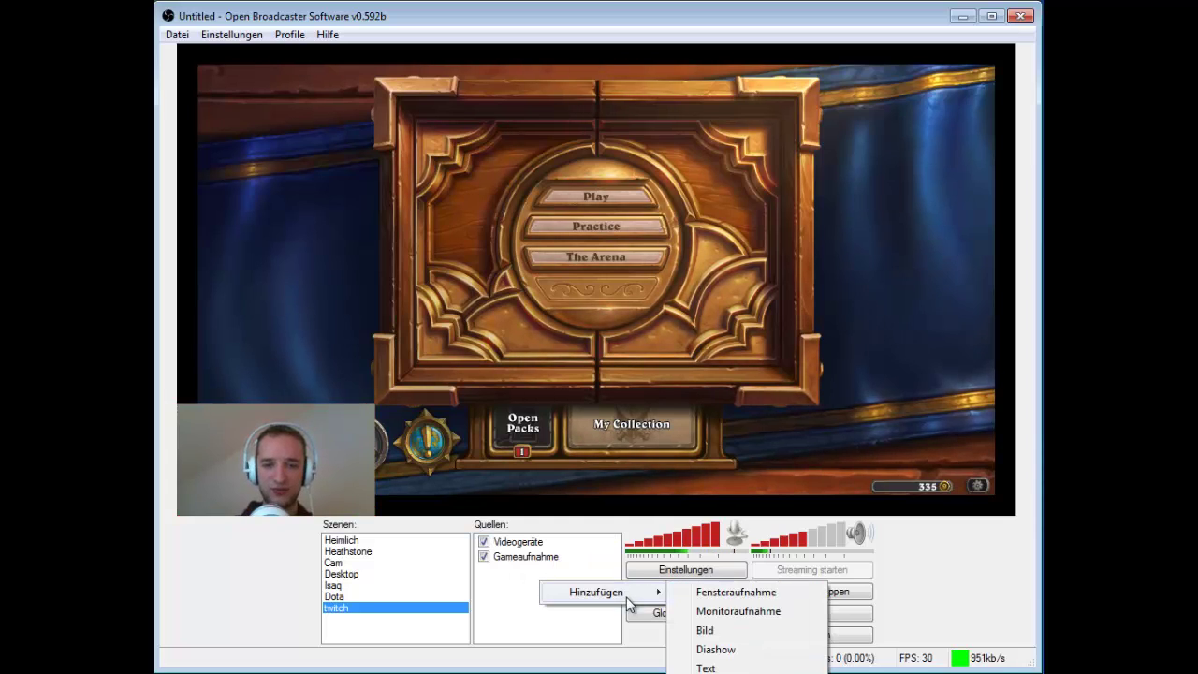
left_click(719, 667)
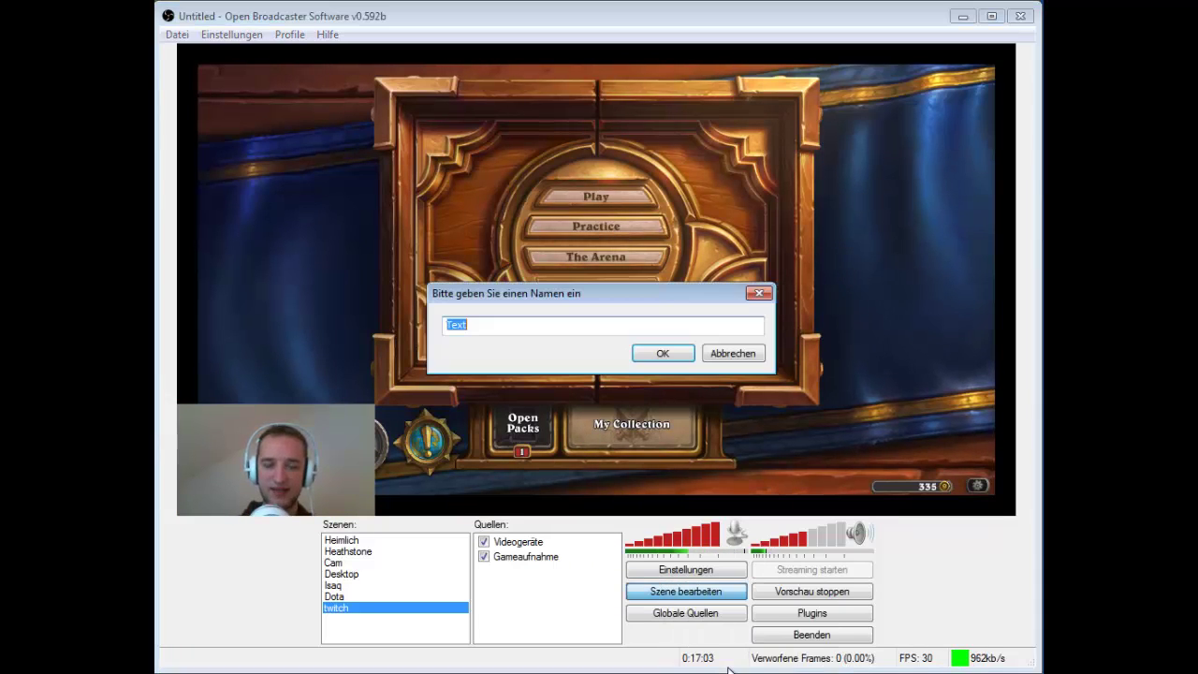
key("Return")
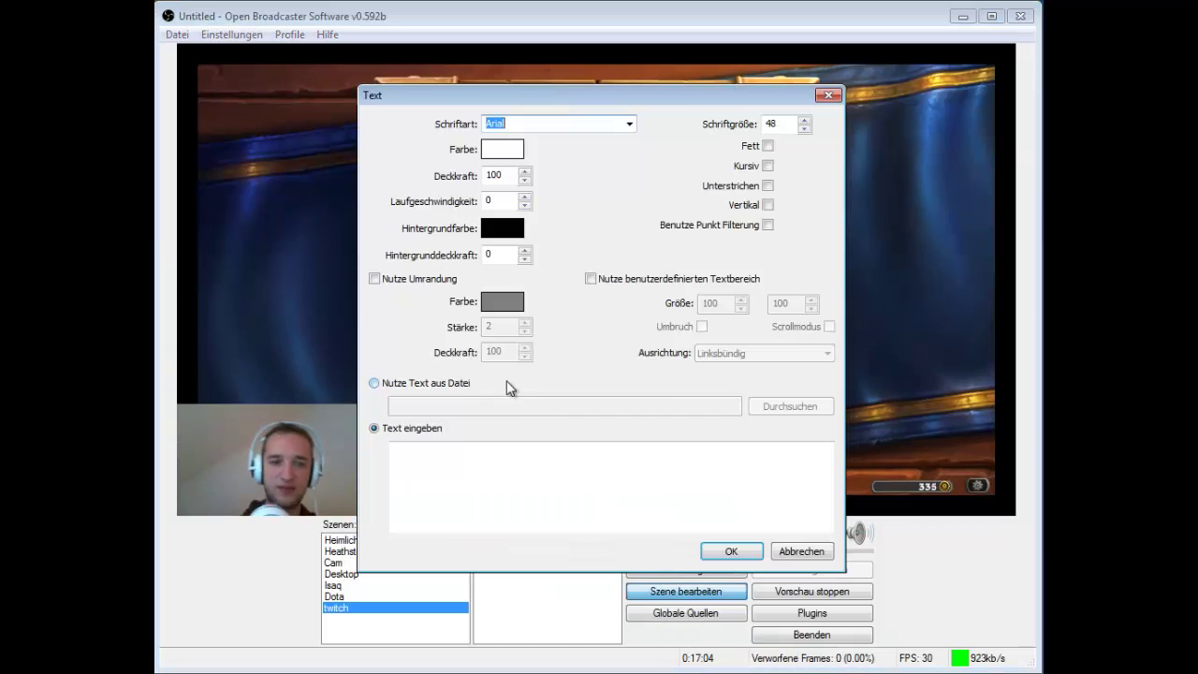
left_click(545, 472)
type("Ha")
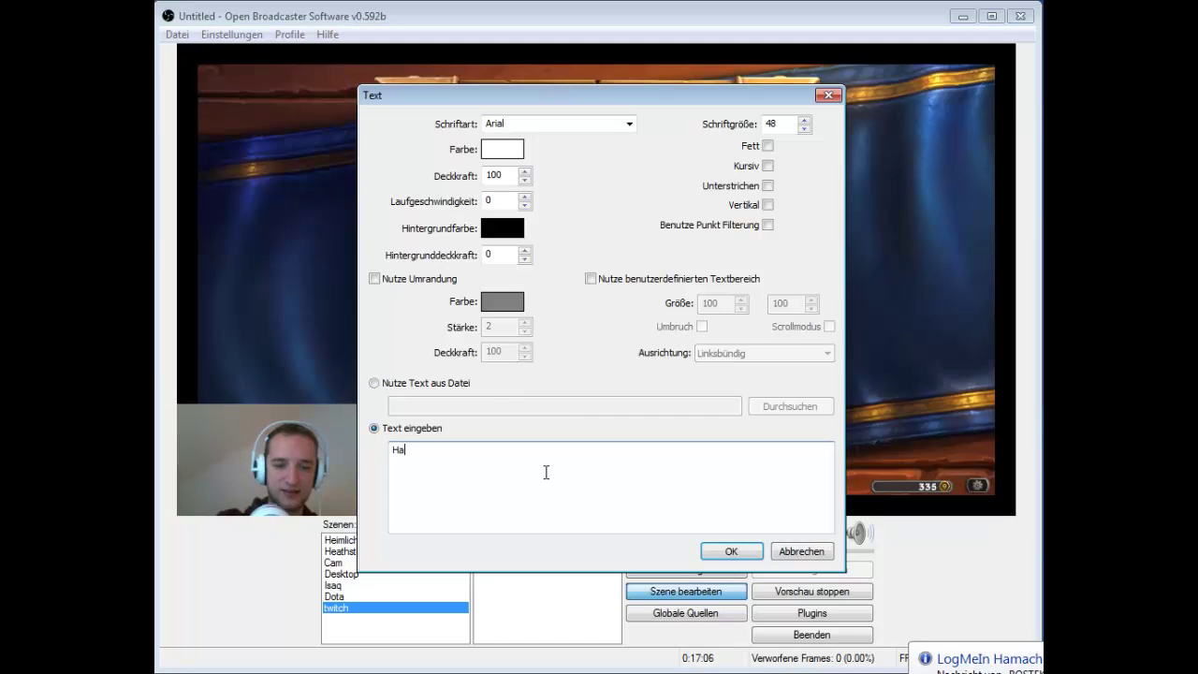
type("llo")
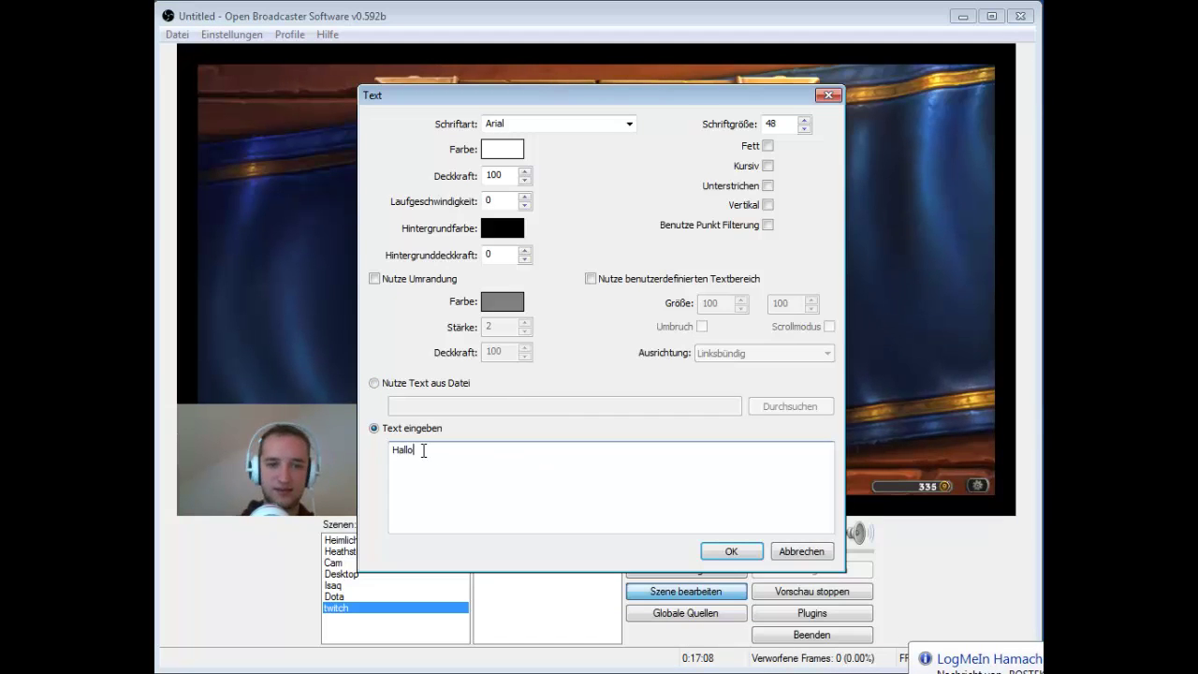
Format the text in bold italic Batang, accept it, and place it slightly enlarged at the bottom centre of the preview
left_click(614, 123)
left_click(575, 200)
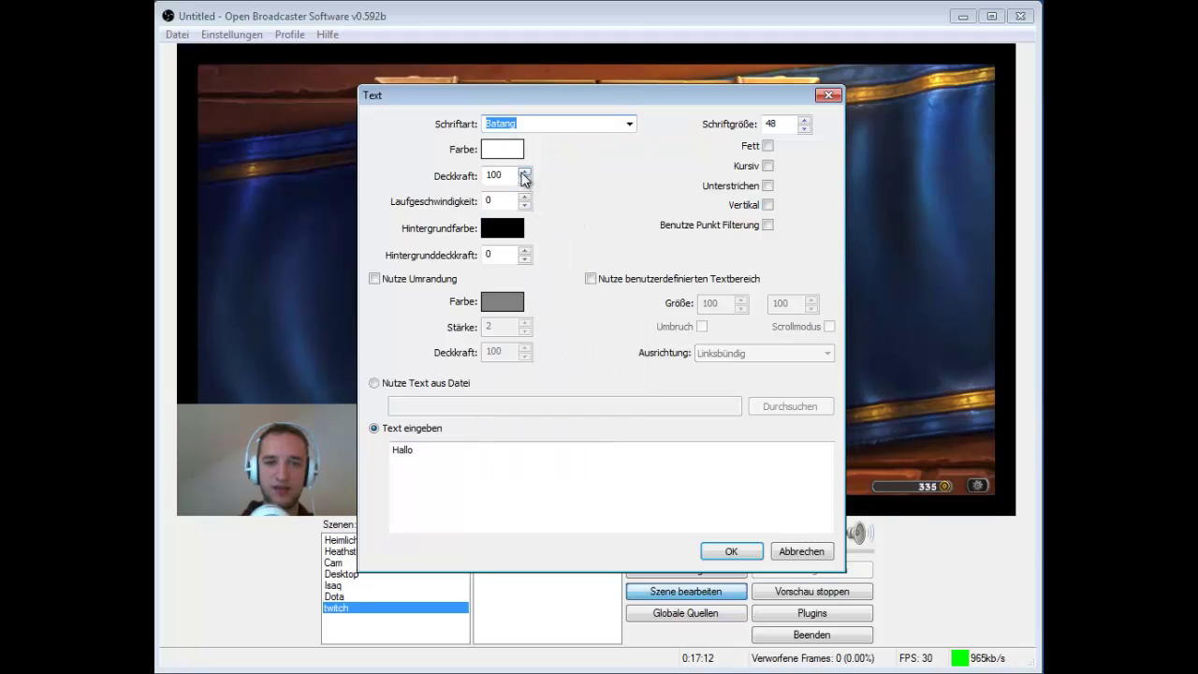
left_click(767, 146)
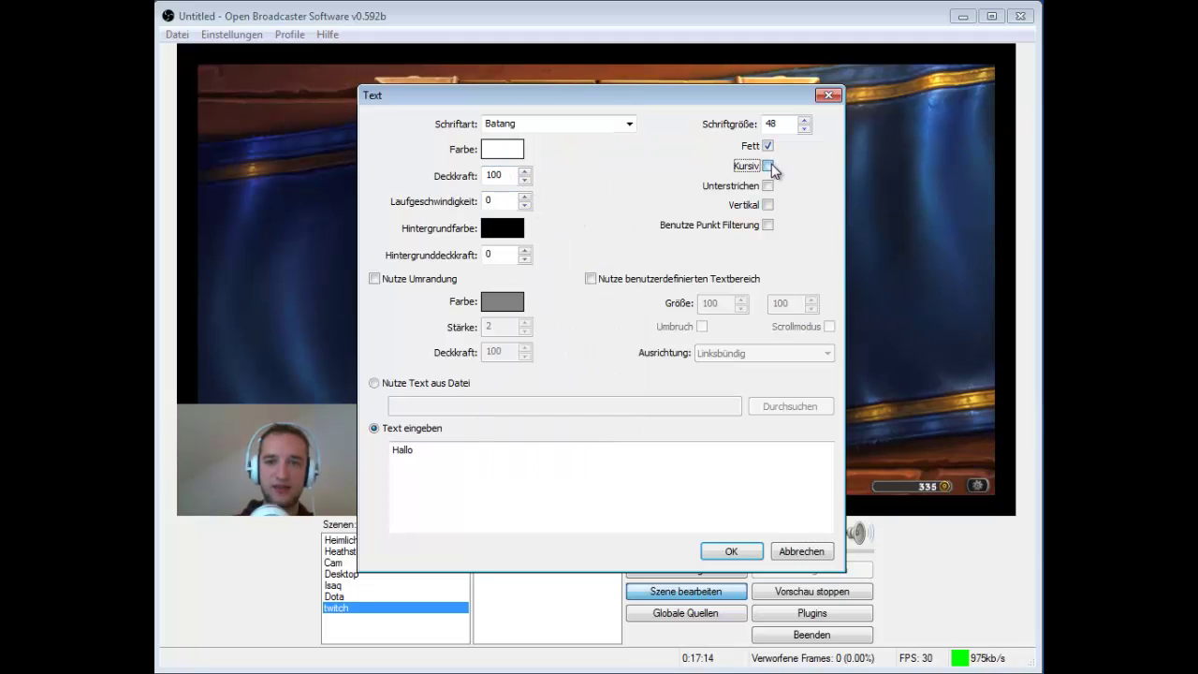
left_click(730, 554)
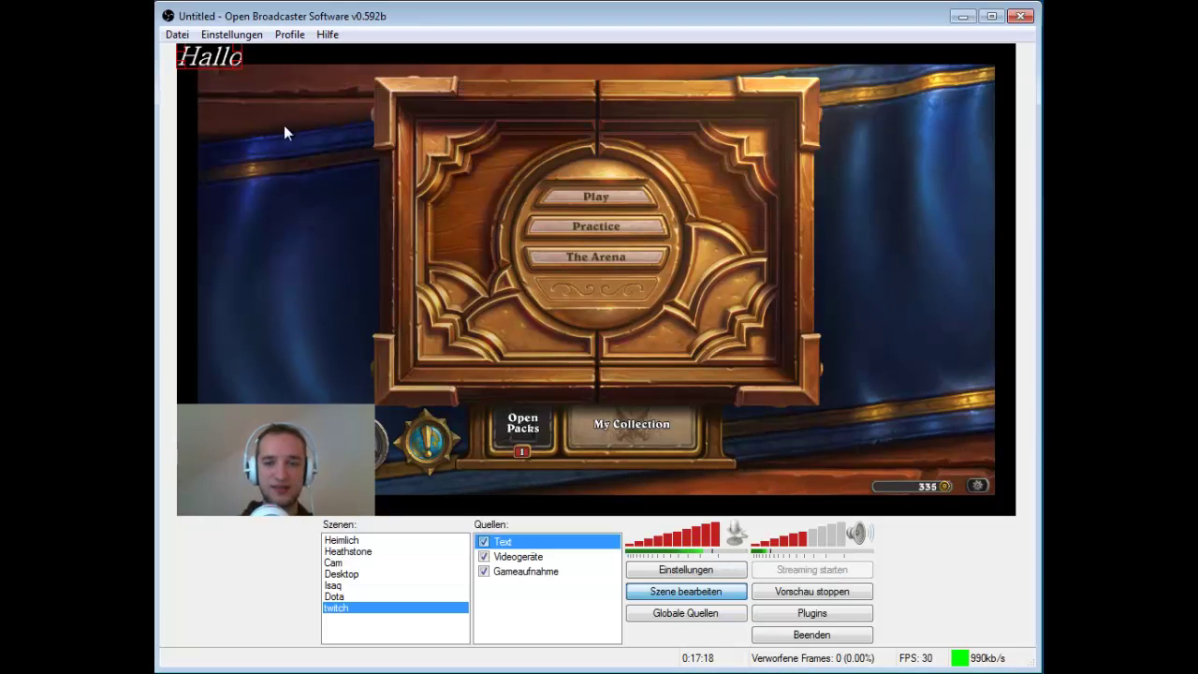
left_click_drag(214, 58, 215, 379)
left_click_drag(316, 348, 644, 474)
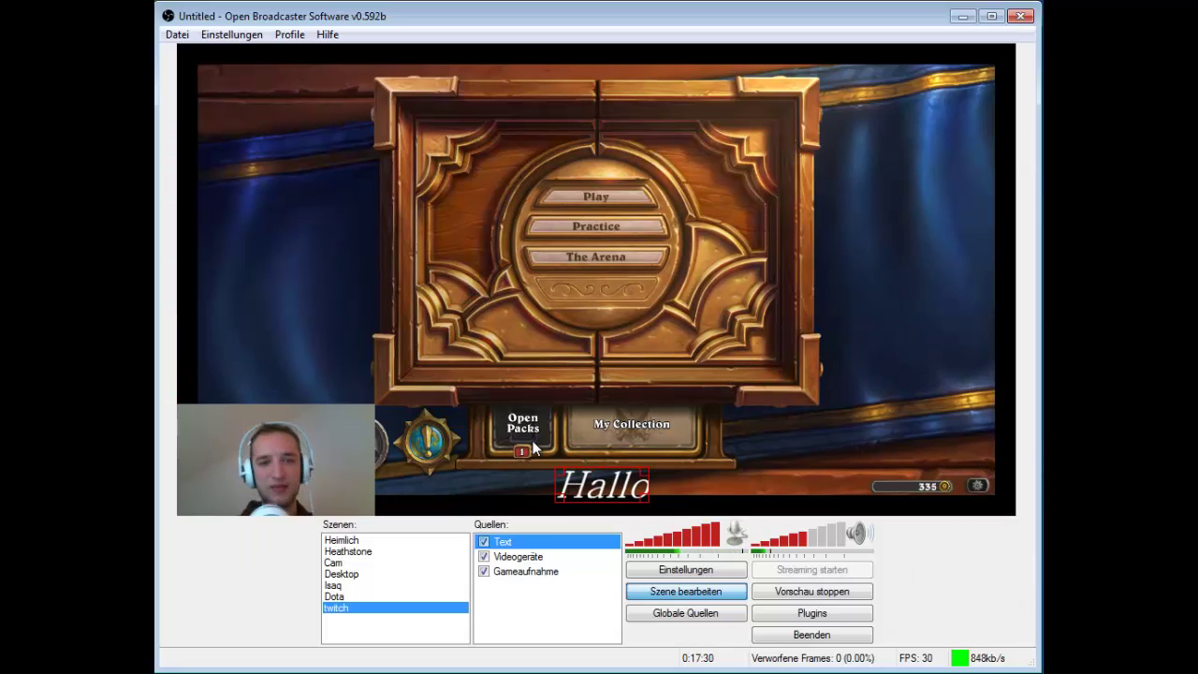
Switch to the Heathstone scene, check the image properties of its Hearthstone Logo source, and end scene editing
left_click(332, 552)
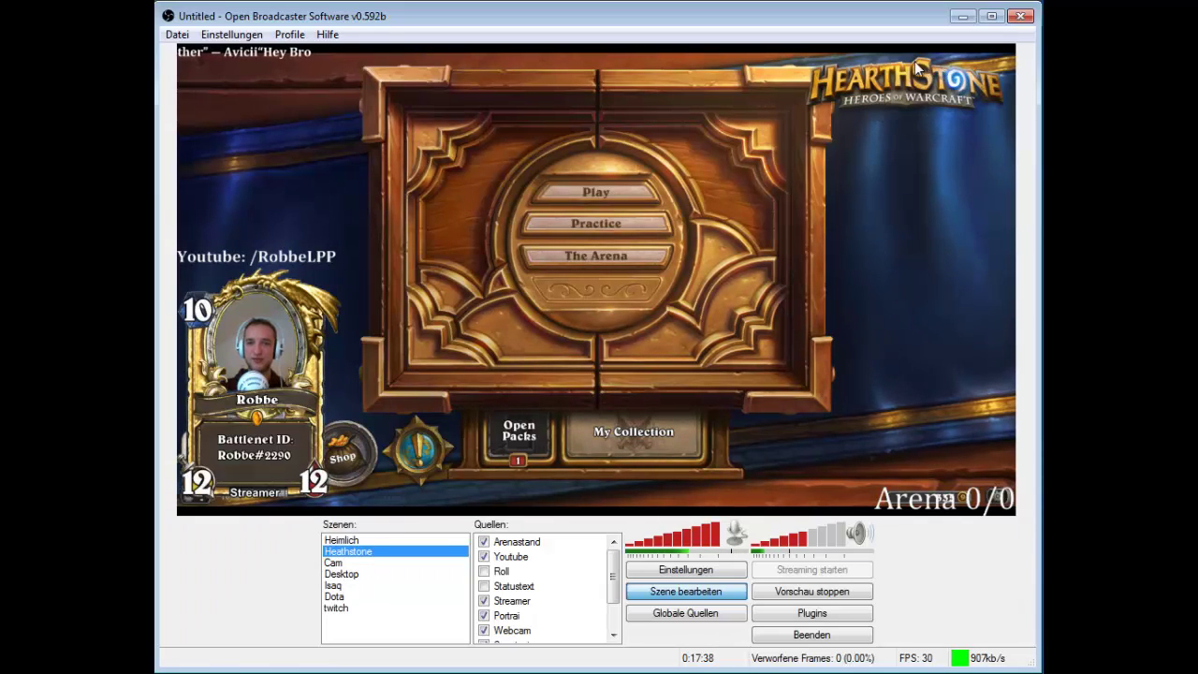
left_click_drag(612, 567, 612, 599)
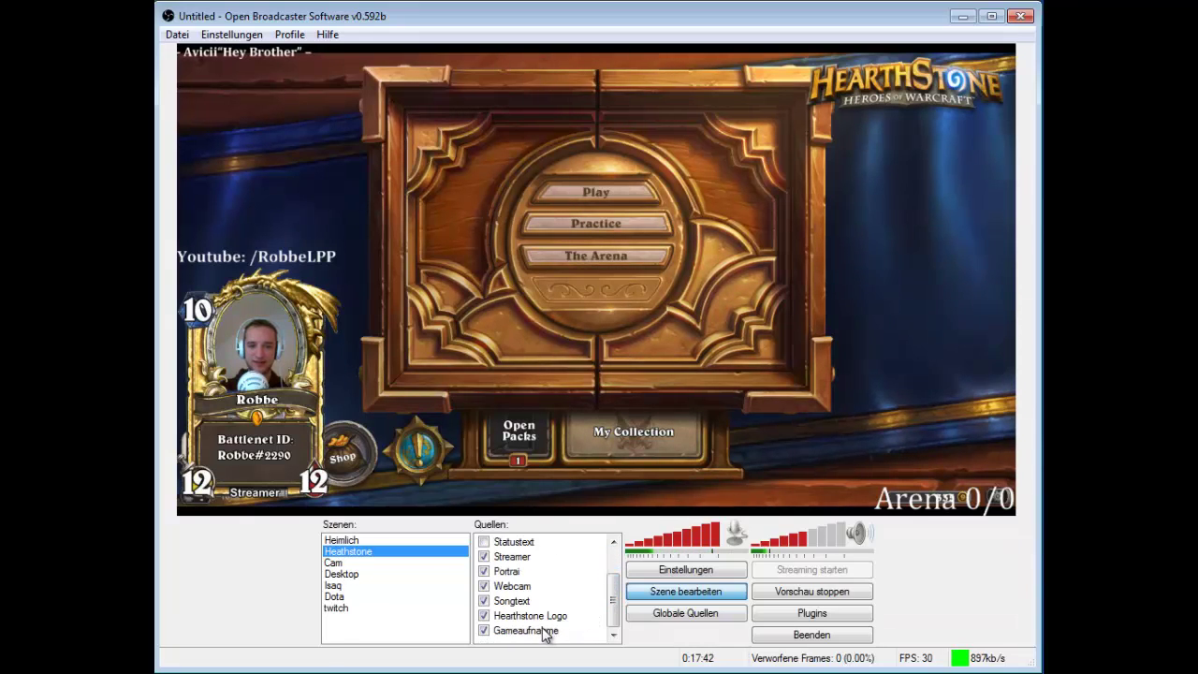
right_click(539, 620)
left_click(550, 606)
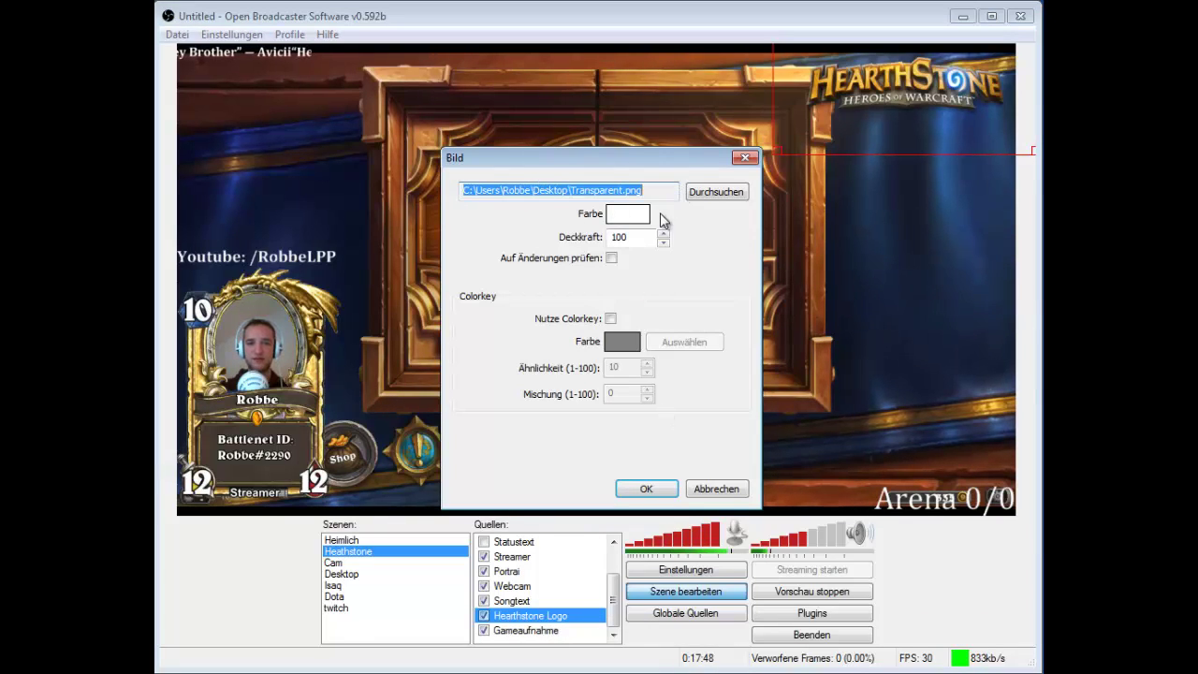
left_click(654, 487)
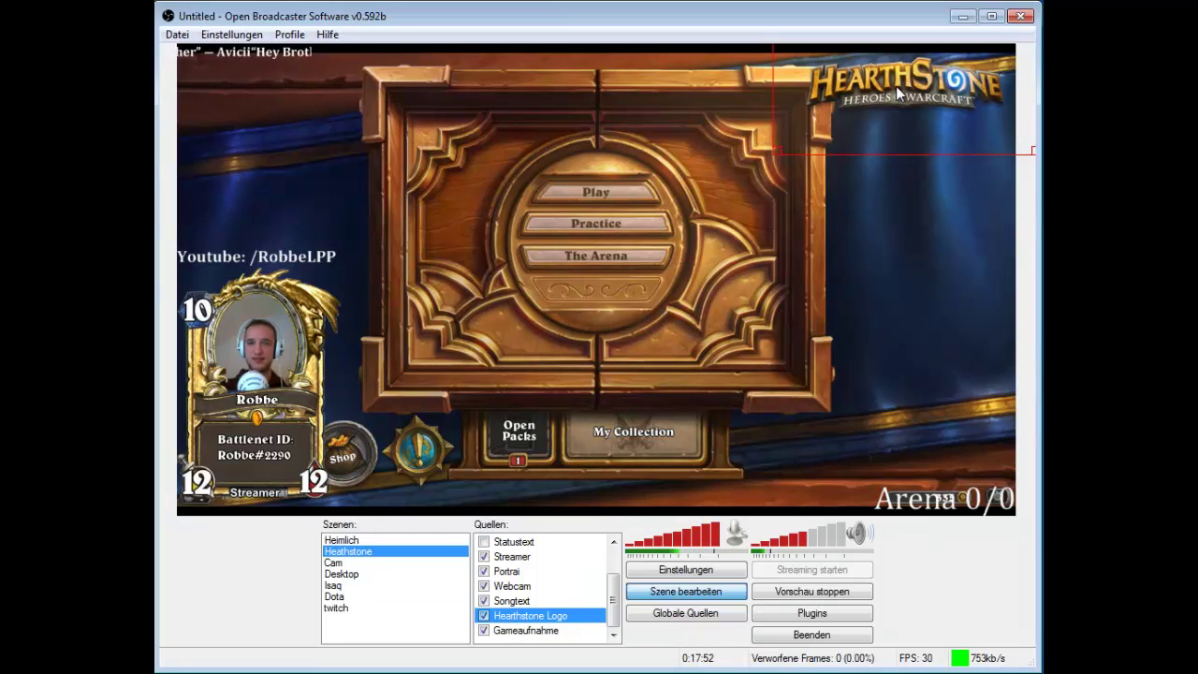
left_click(706, 593)
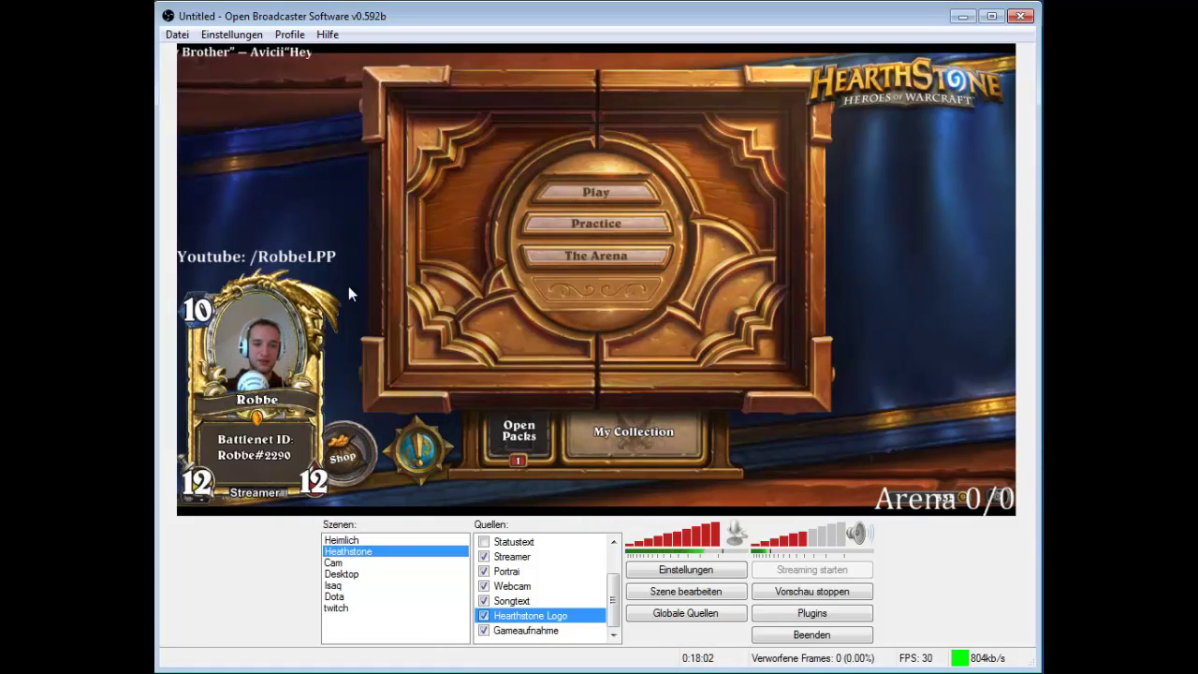
Check the image properties of the Portrai source and toggle its visibility off and on again
scroll(613, 552, "up", 1)
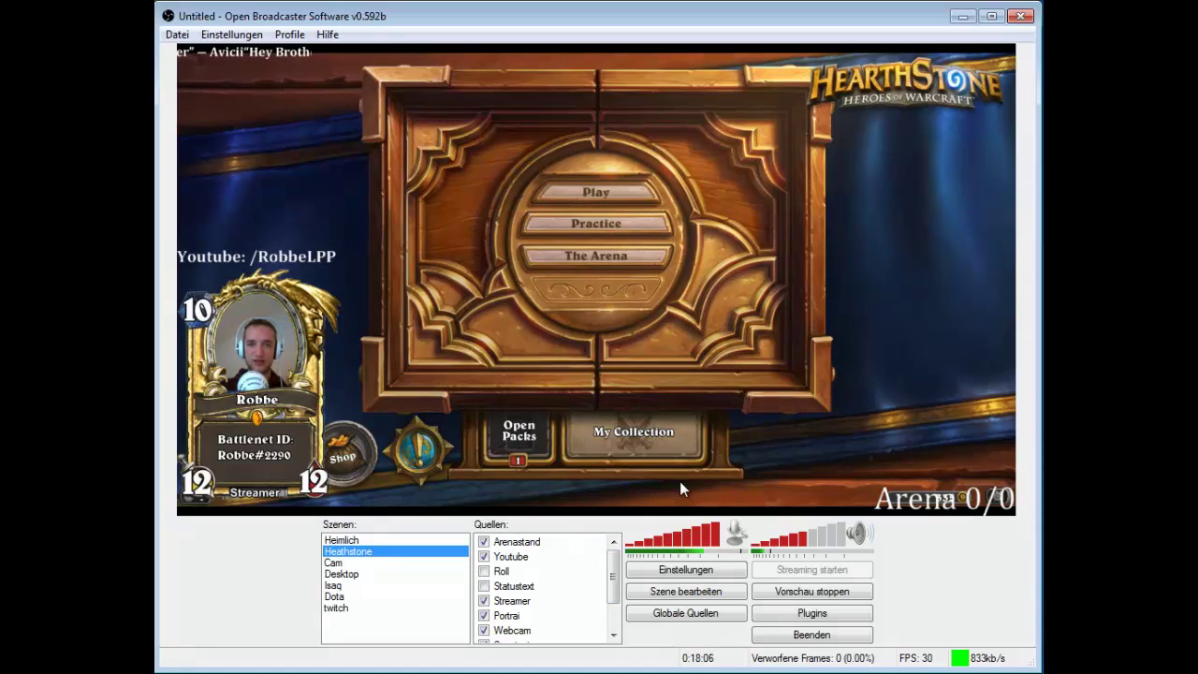
scroll(613, 580, "down", 1)
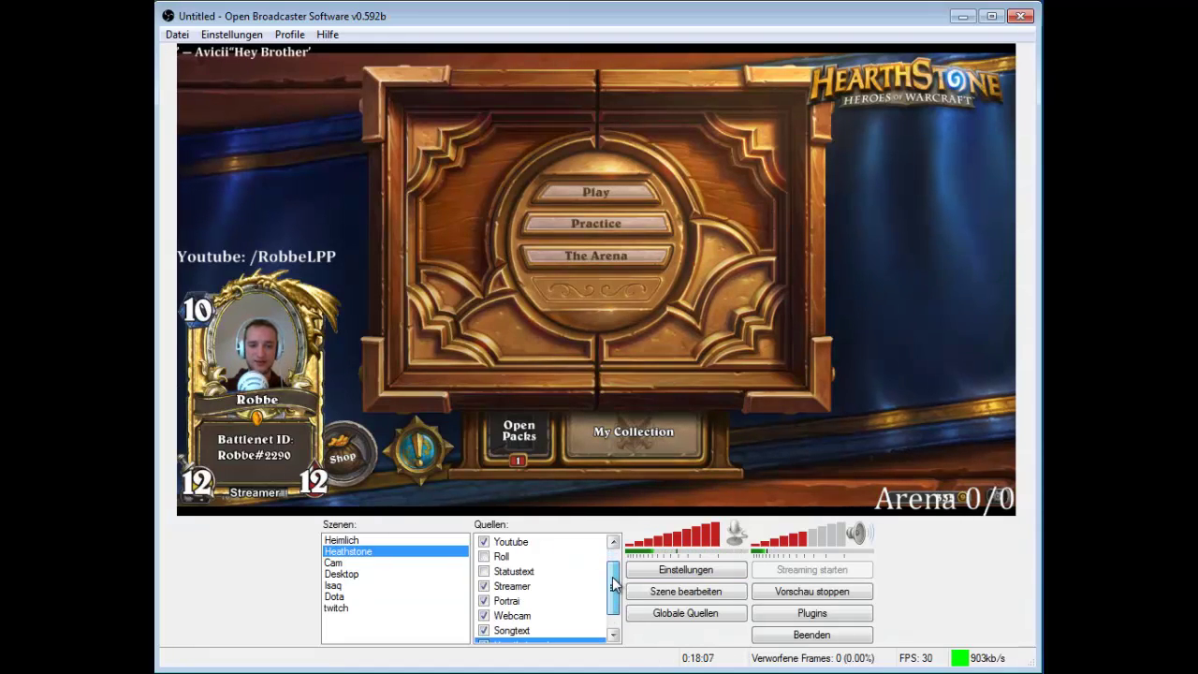
right_click(526, 601)
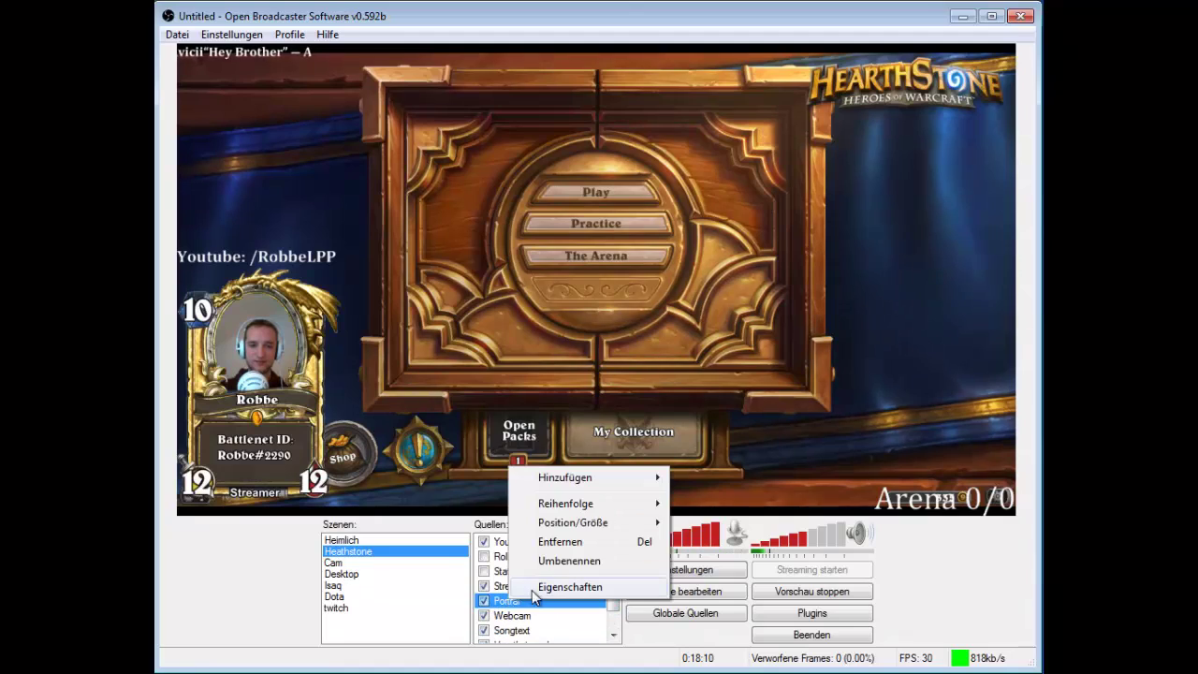
left_click(567, 586)
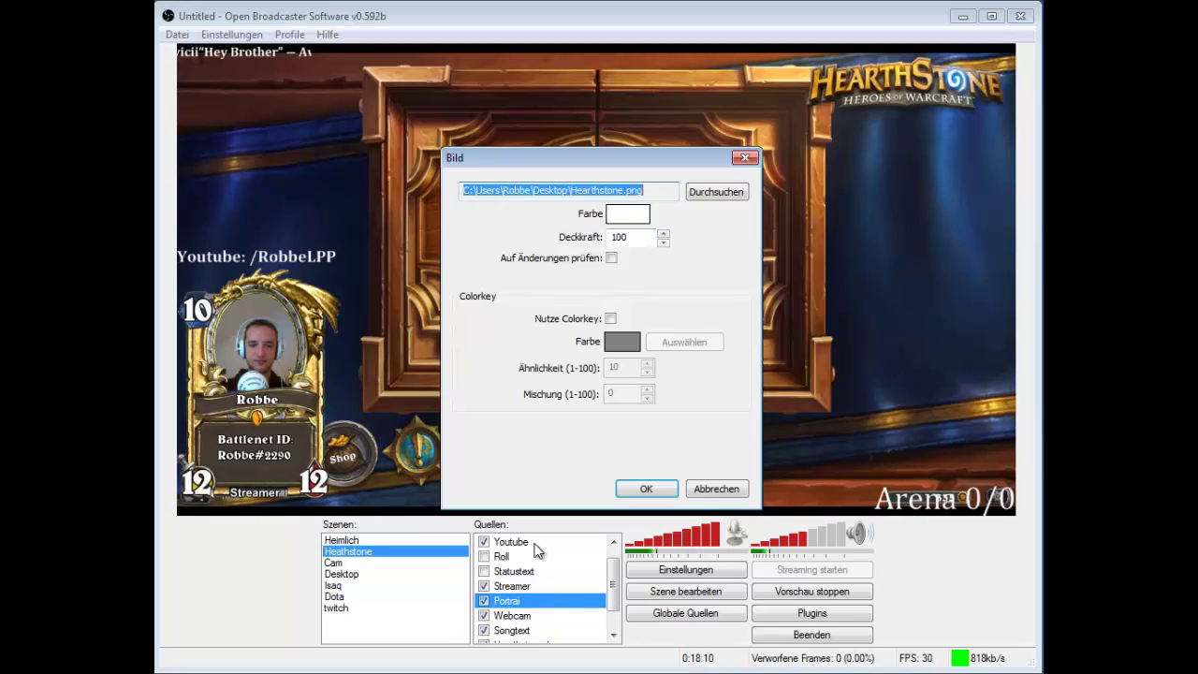
left_click(644, 490)
left_click(483, 600)
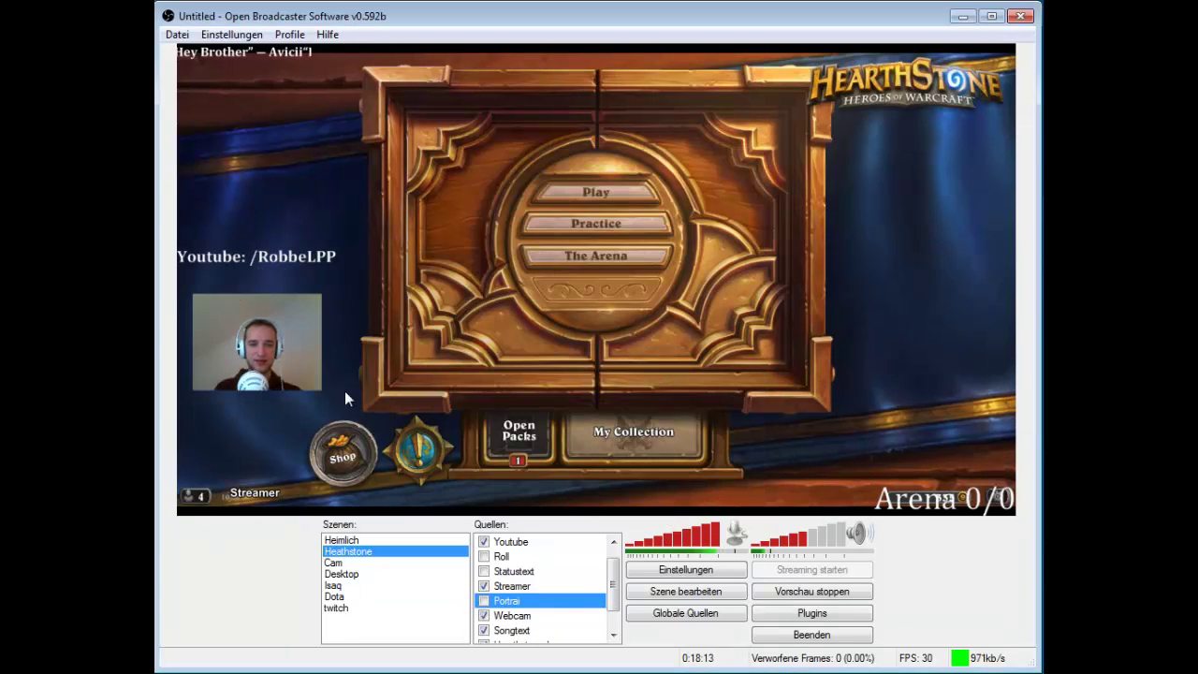
left_click(482, 601)
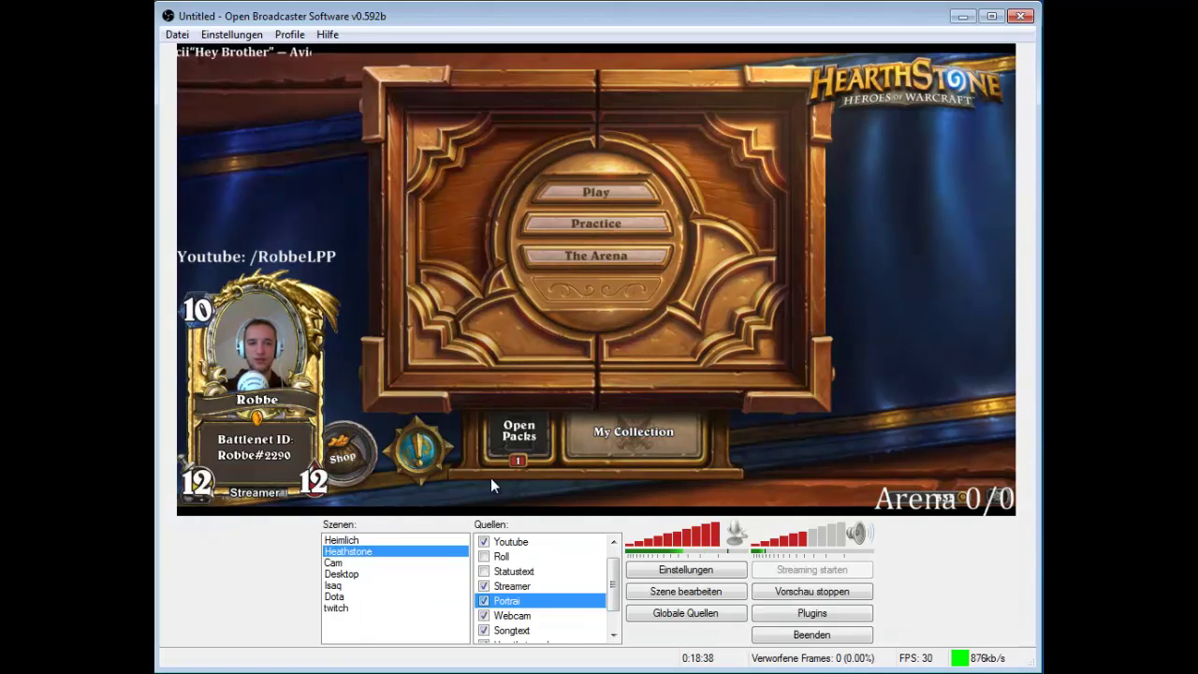
Open the properties of the Songtext source in the Heathstone scene
scroll(616, 571, "down", 1)
scroll(615, 571, "up", 1)
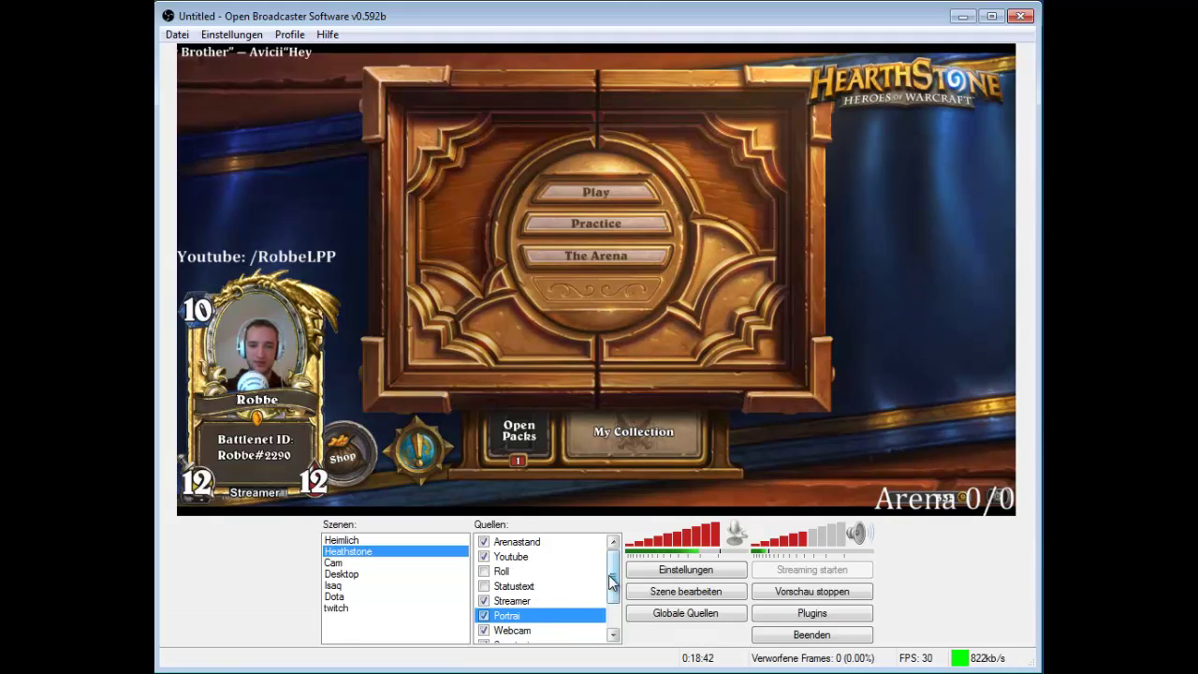
scroll(612, 582, "down", 3)
right_click(564, 599)
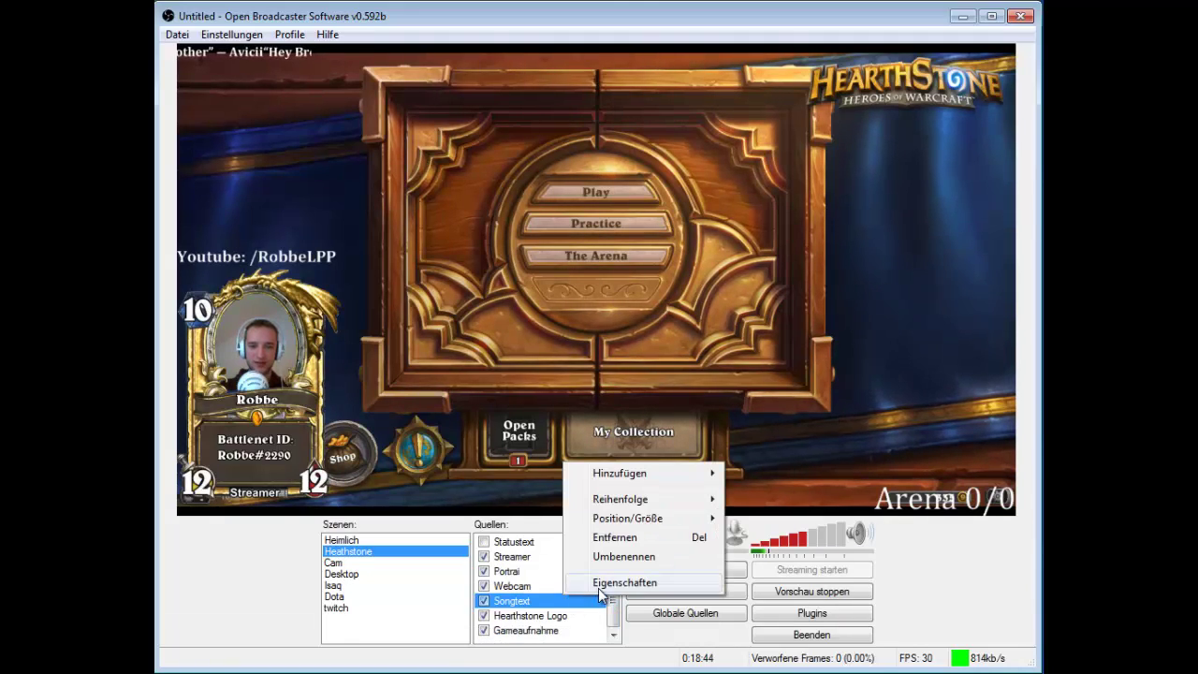
left_click(599, 585)
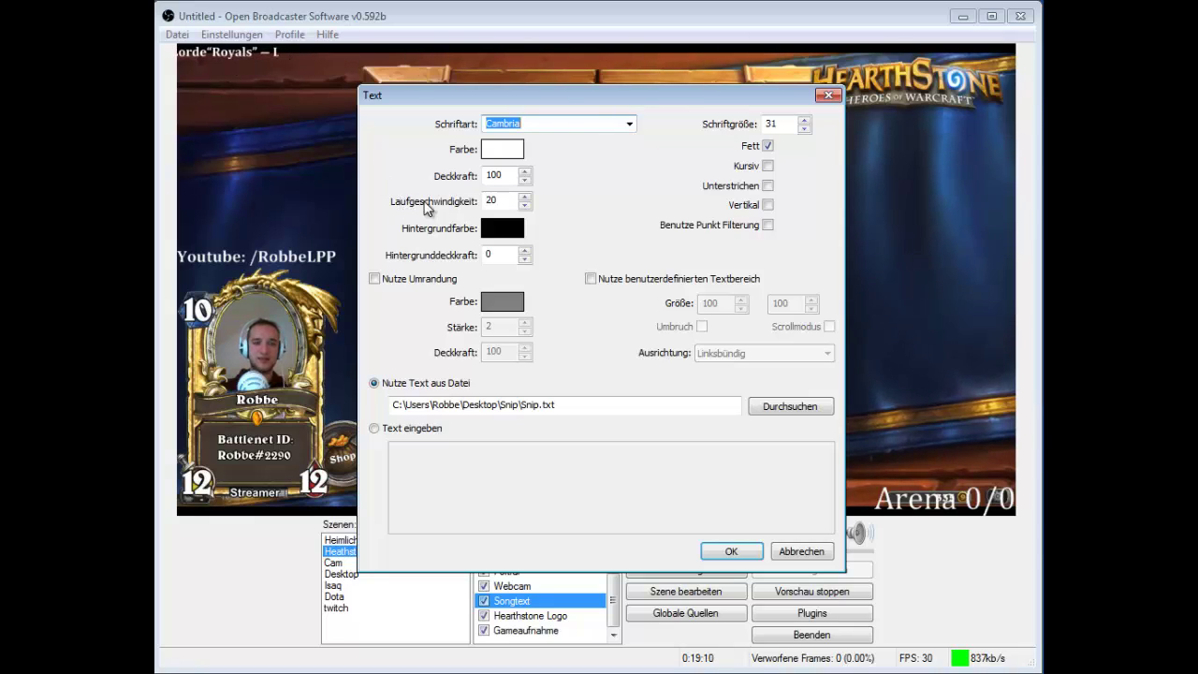
Try lower and higher Laufgeschwindigkeit values for the song text, return it to 20, and accept the text properties
left_click(525, 205)
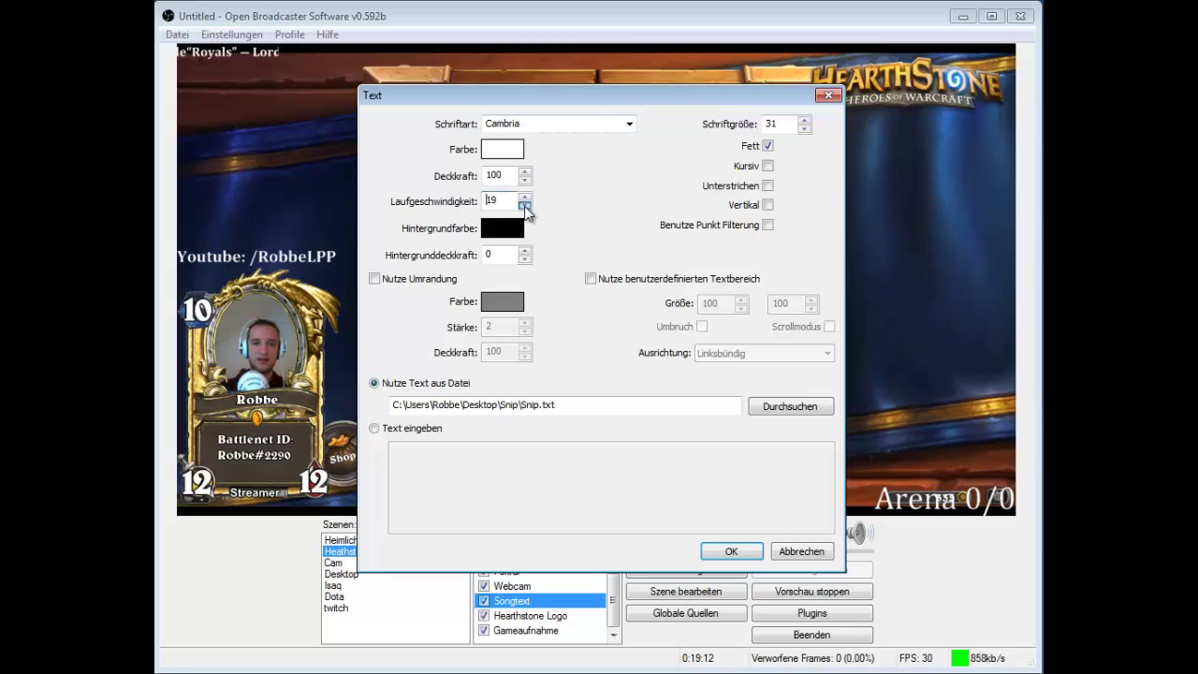
left_click(525, 206)
left_click(525, 206)
left_click(526, 206)
left_click(527, 206)
left_click(526, 198)
left_click(525, 198)
left_click(526, 197)
left_click(526, 198)
left_click(525, 198)
left_click(526, 198)
left_click(526, 198)
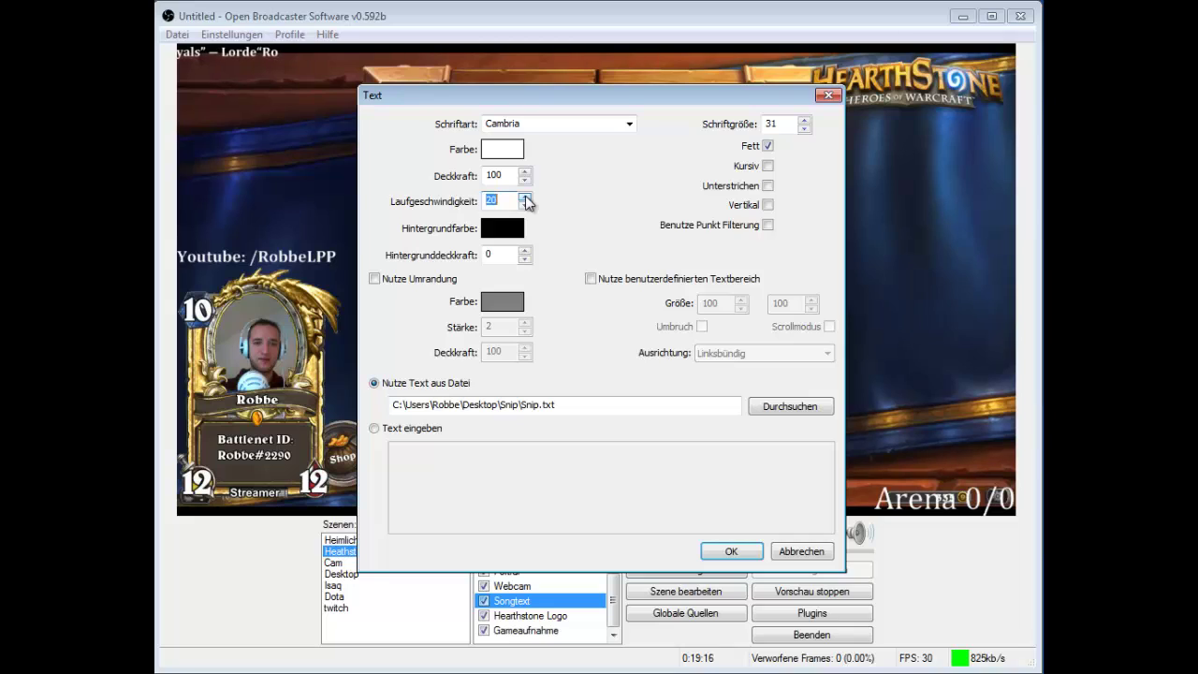
left_click(526, 205)
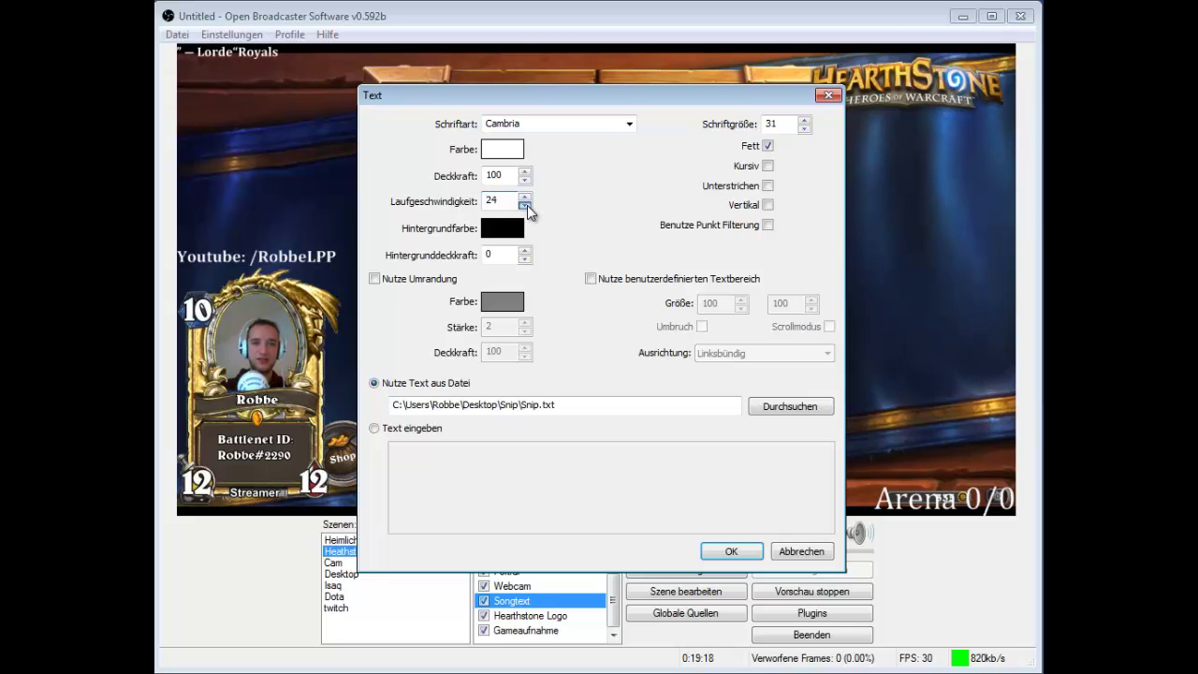
left_click(527, 205)
left_click(758, 192)
left_click(765, 187)
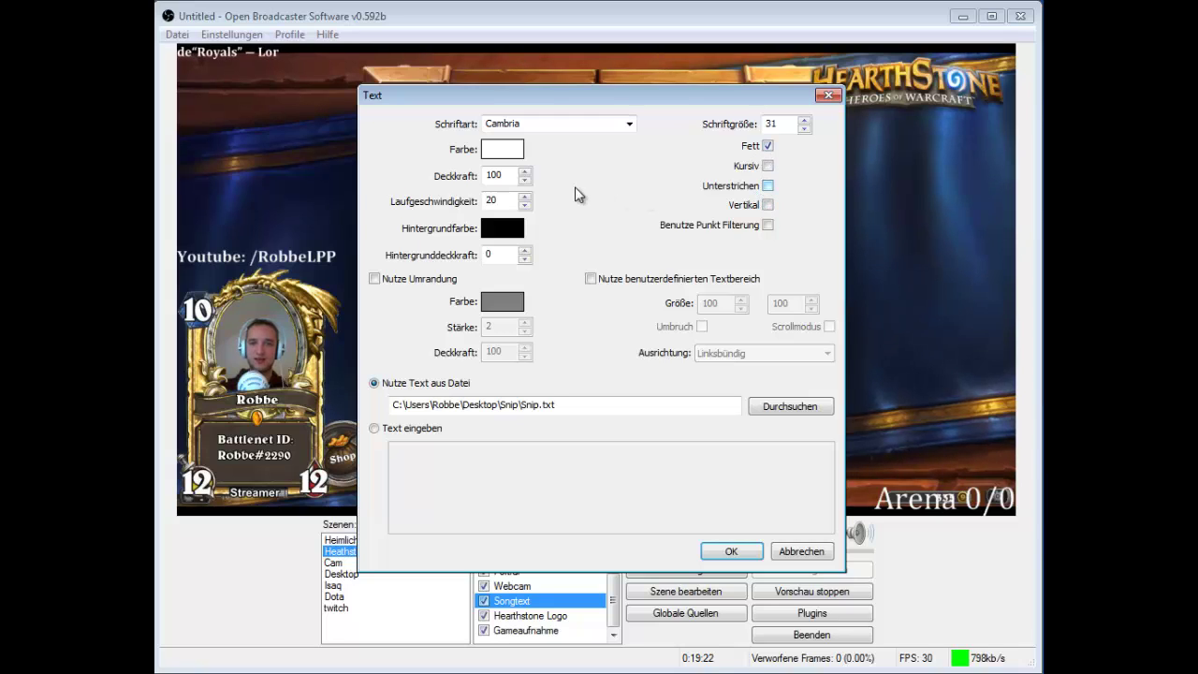
left_click(731, 551)
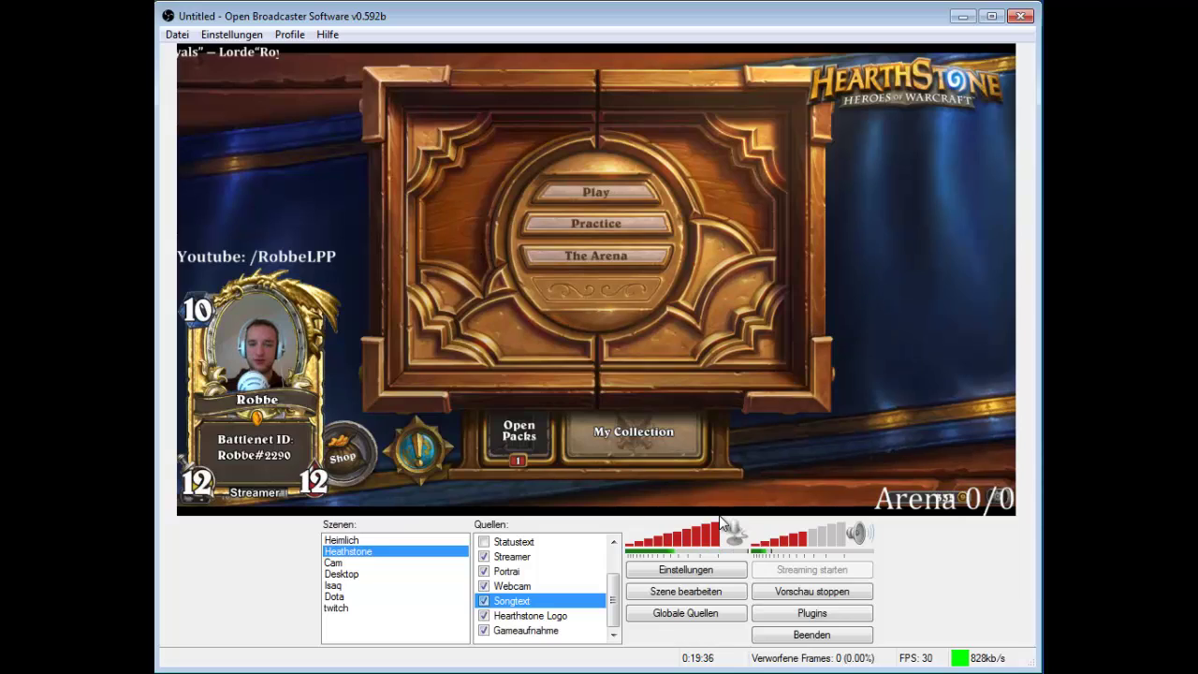
Stop and restart the stream preview, testing the microphone and desktop audio volume levels while it runs
left_click(852, 596)
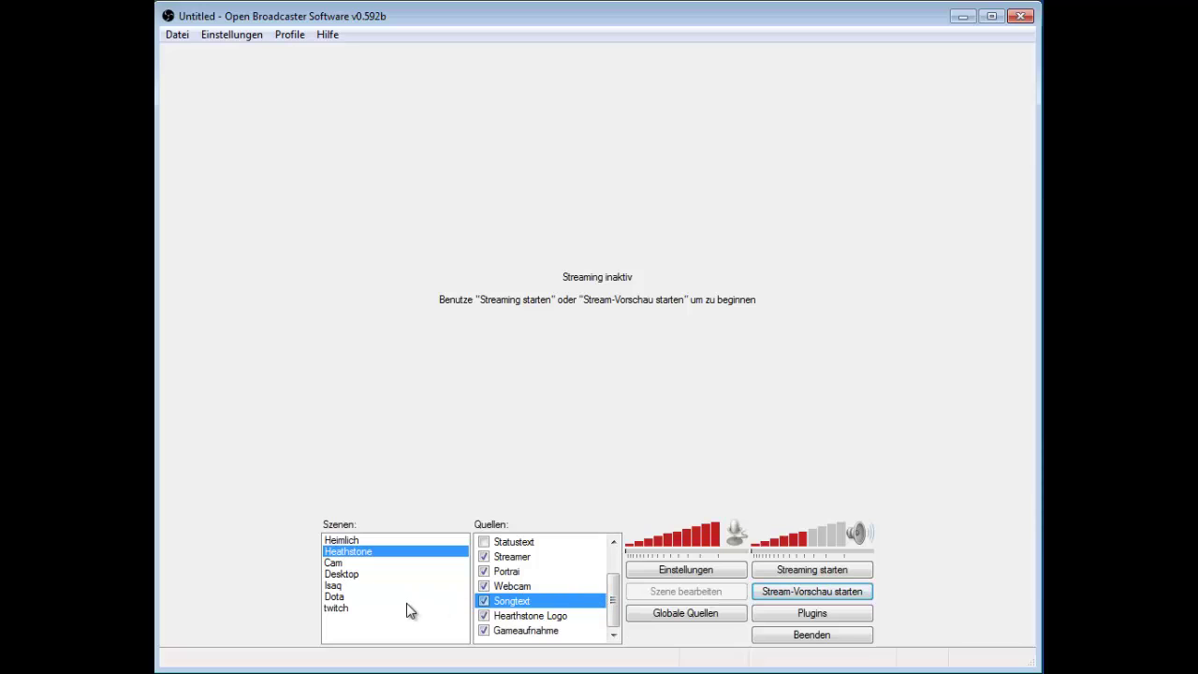
left_click(769, 591)
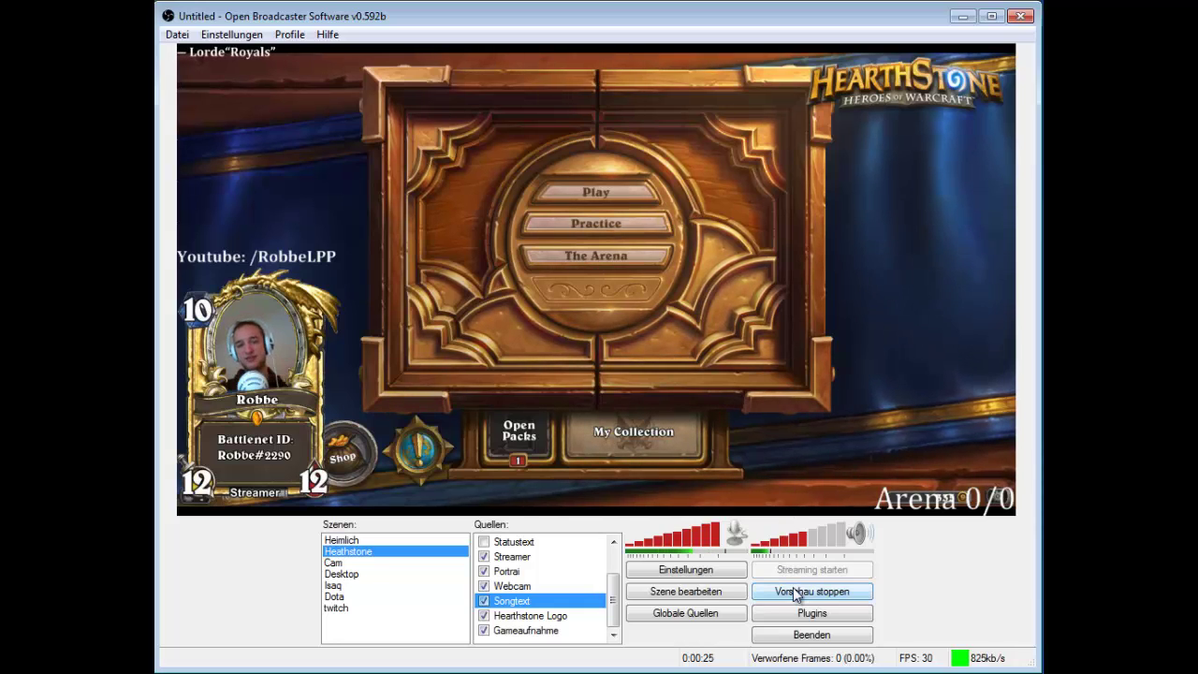
mouse_move(706, 538)
left_mouse_down()
mouse_move(680, 545)
mouse_move(703, 544)
left_mouse_up()
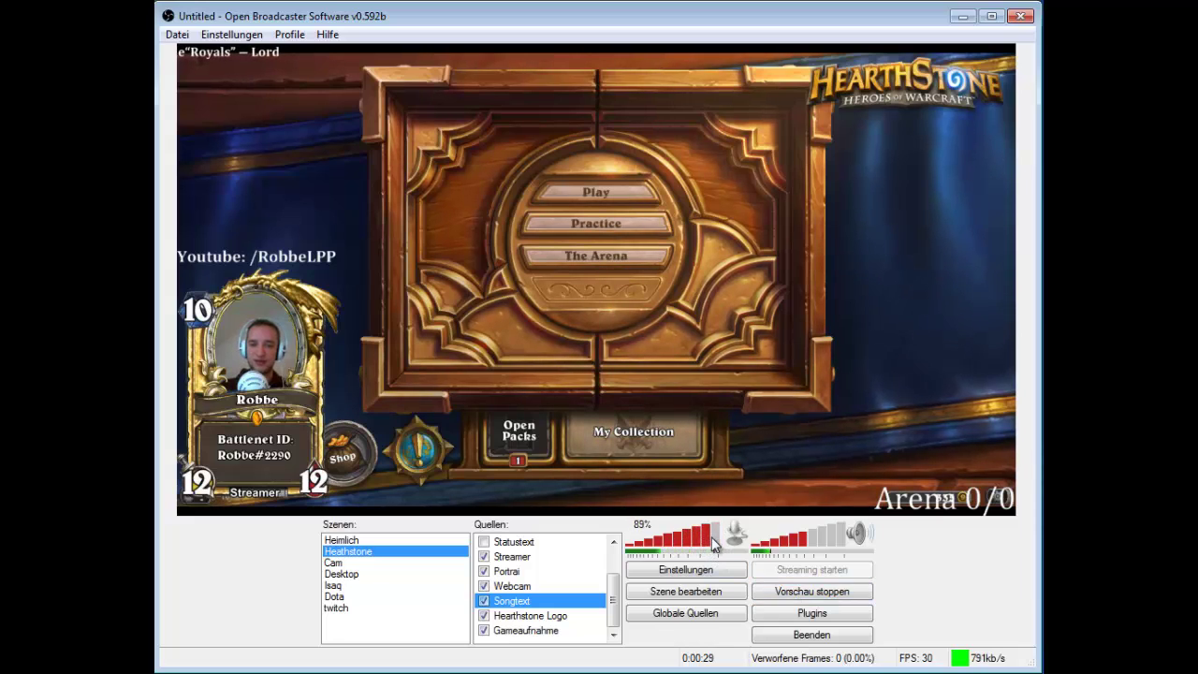
left_click_drag(805, 536, 810, 540)
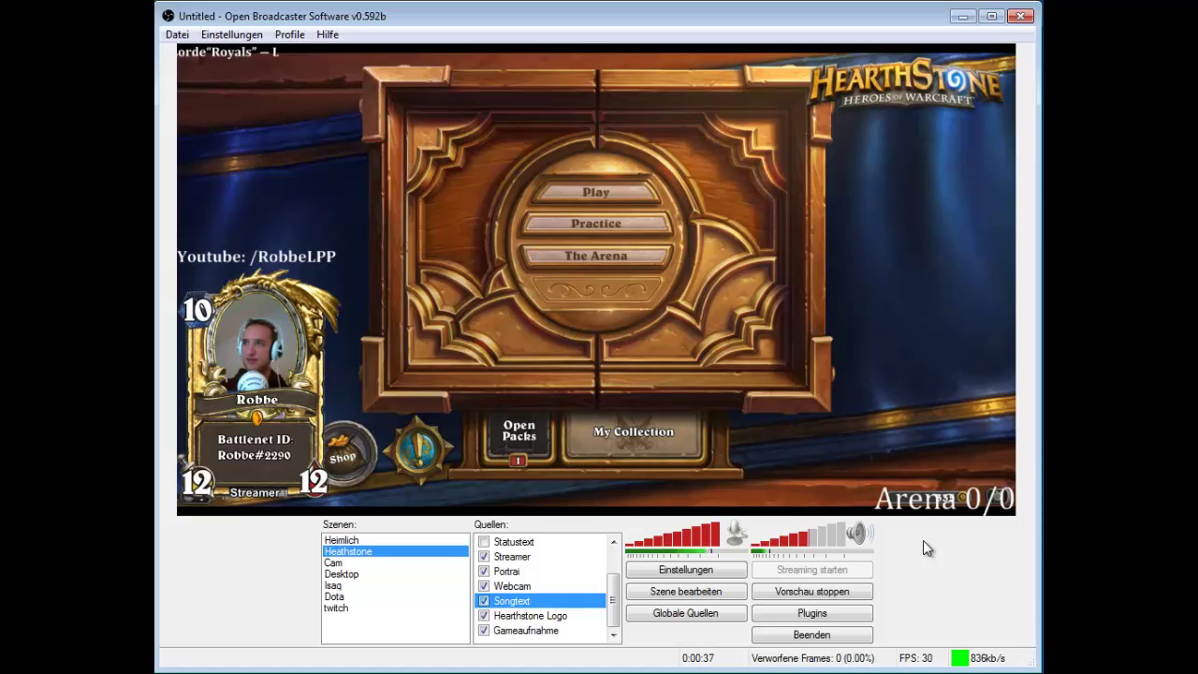
left_click(827, 593)
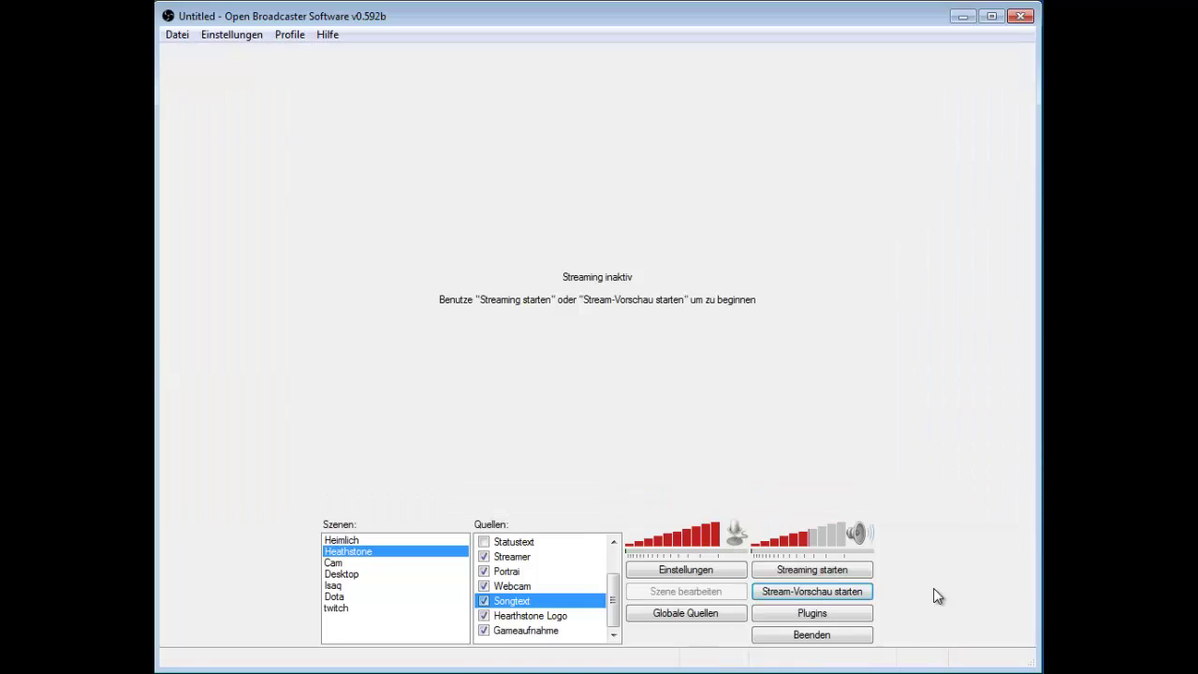
left_click(867, 591)
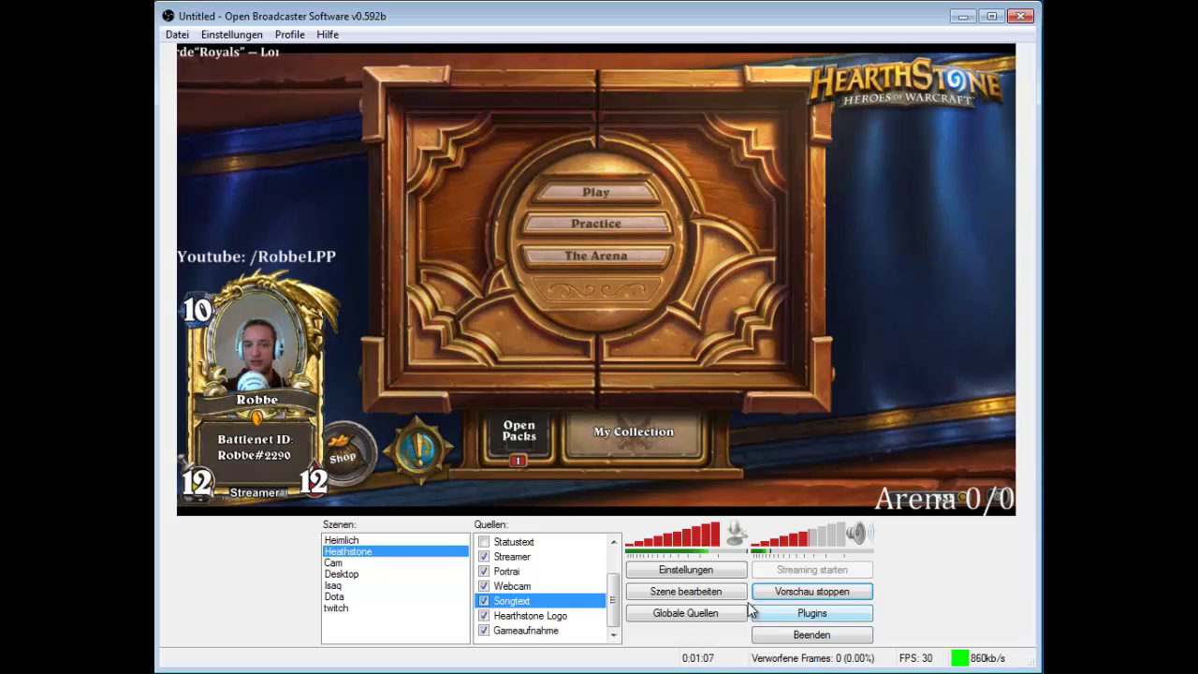
Set the maximum video bitrate to 600 kbit/s in the Kodierung settings, apply it and accept the settings
left_click(679, 568)
left_click(277, 90)
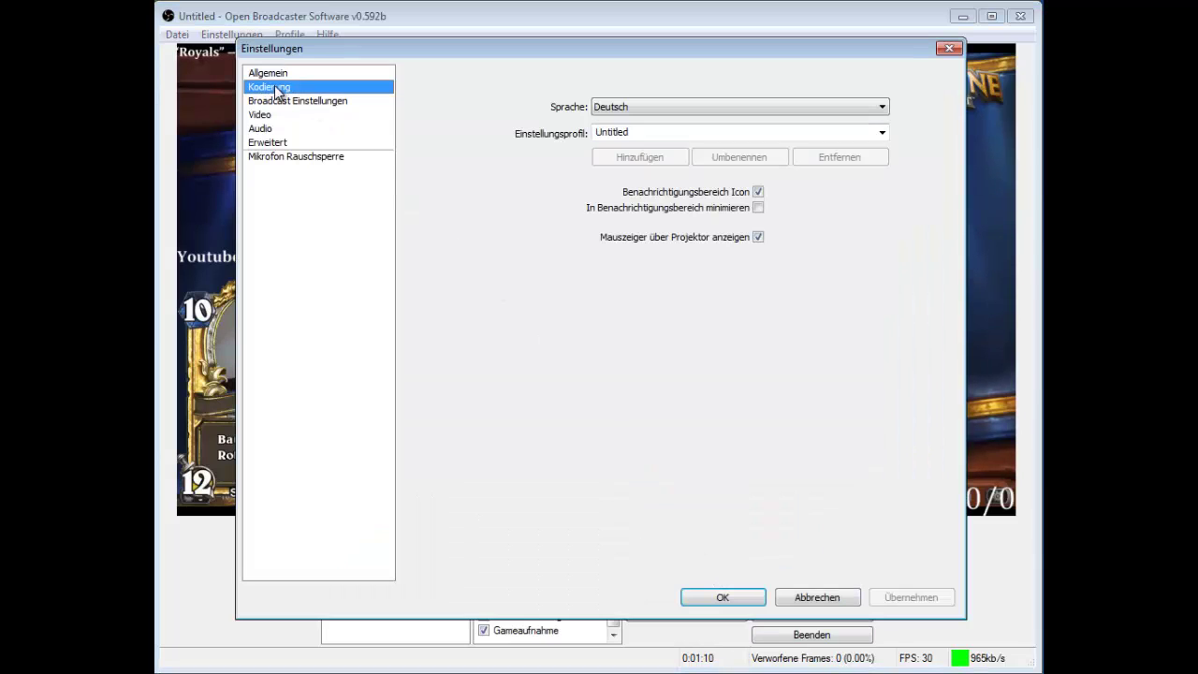
left_click_drag(625, 137, 587, 140)
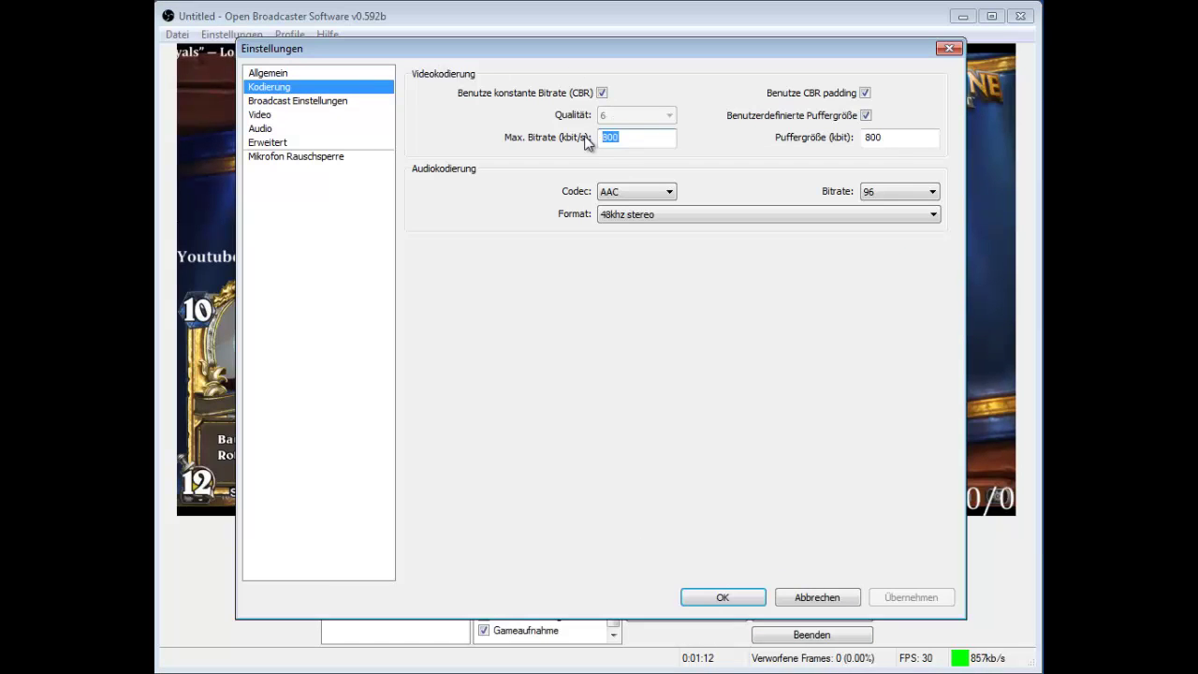
type("60")
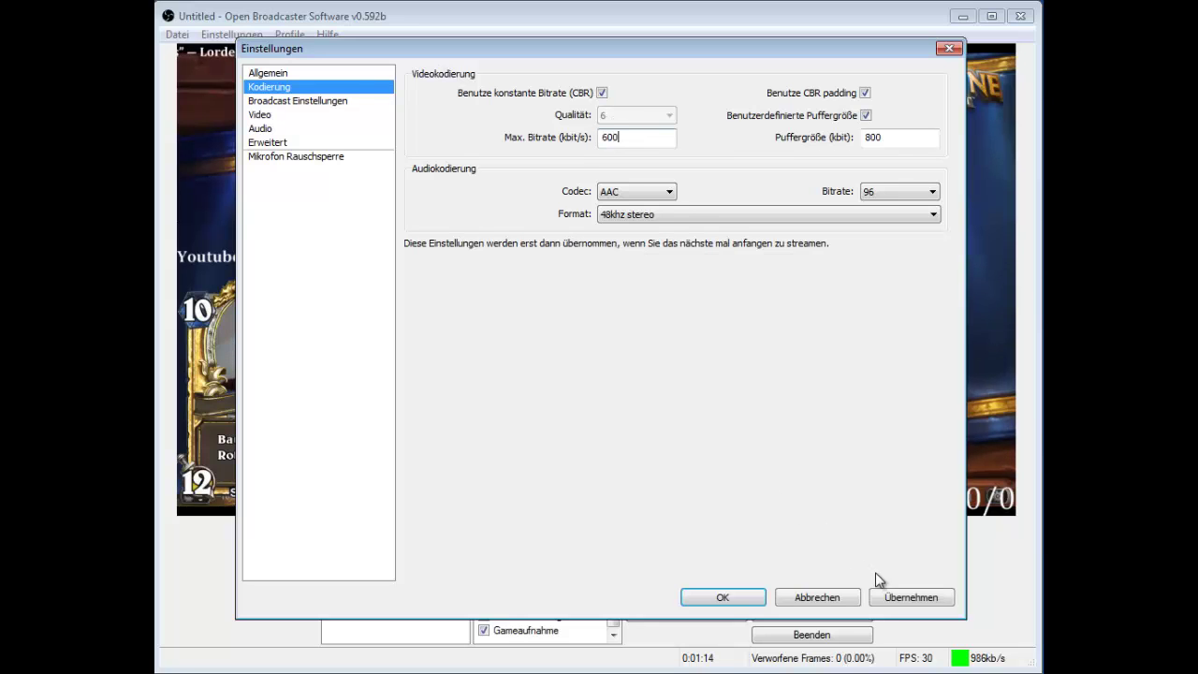
left_click(900, 596)
left_click(758, 596)
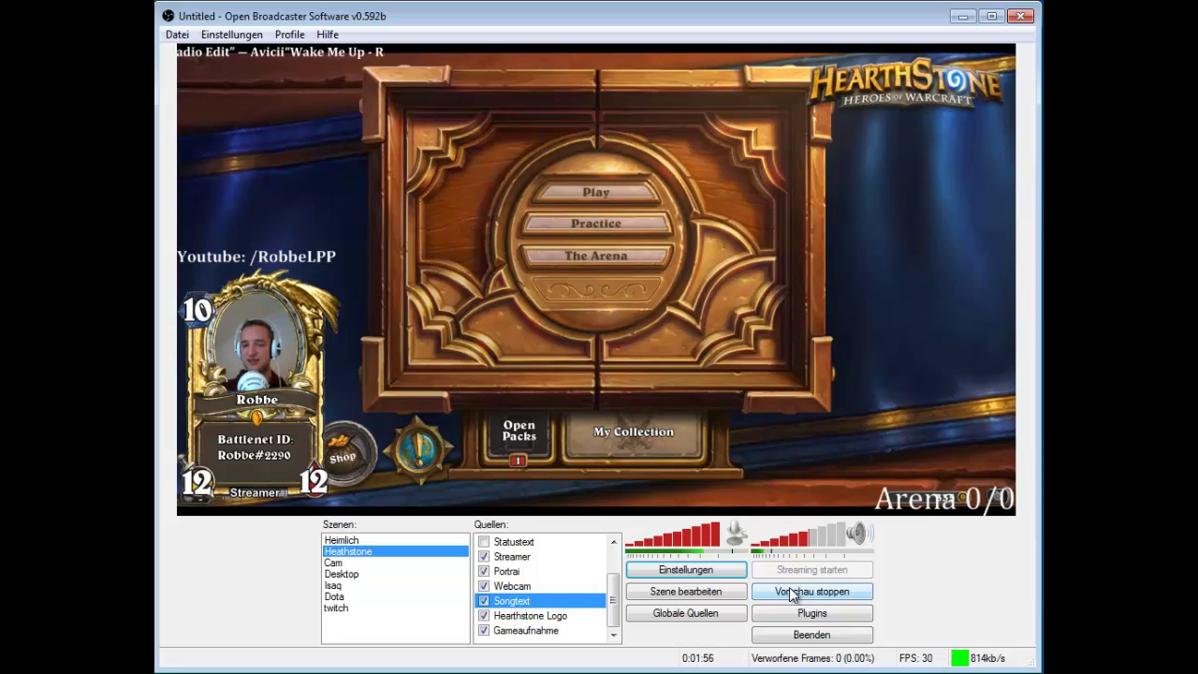
Check the Kodierung settings for the maximum video bitrate and buffer size, leaving them as they are
left_click(700, 568)
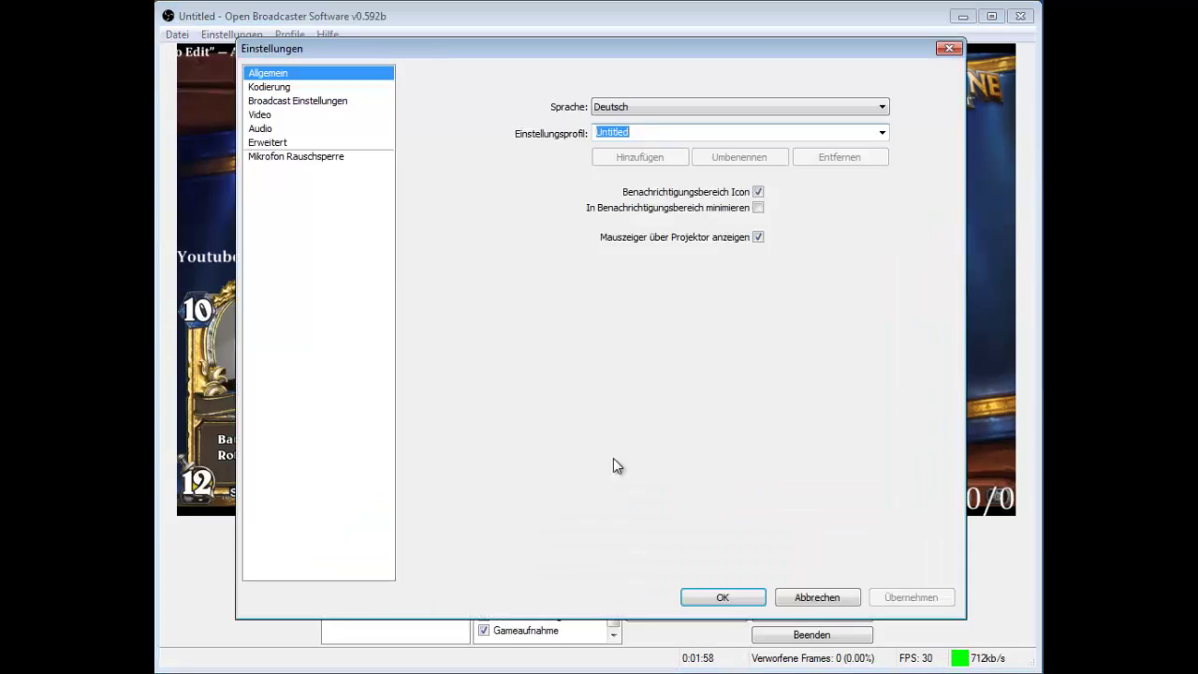
left_click(299, 87)
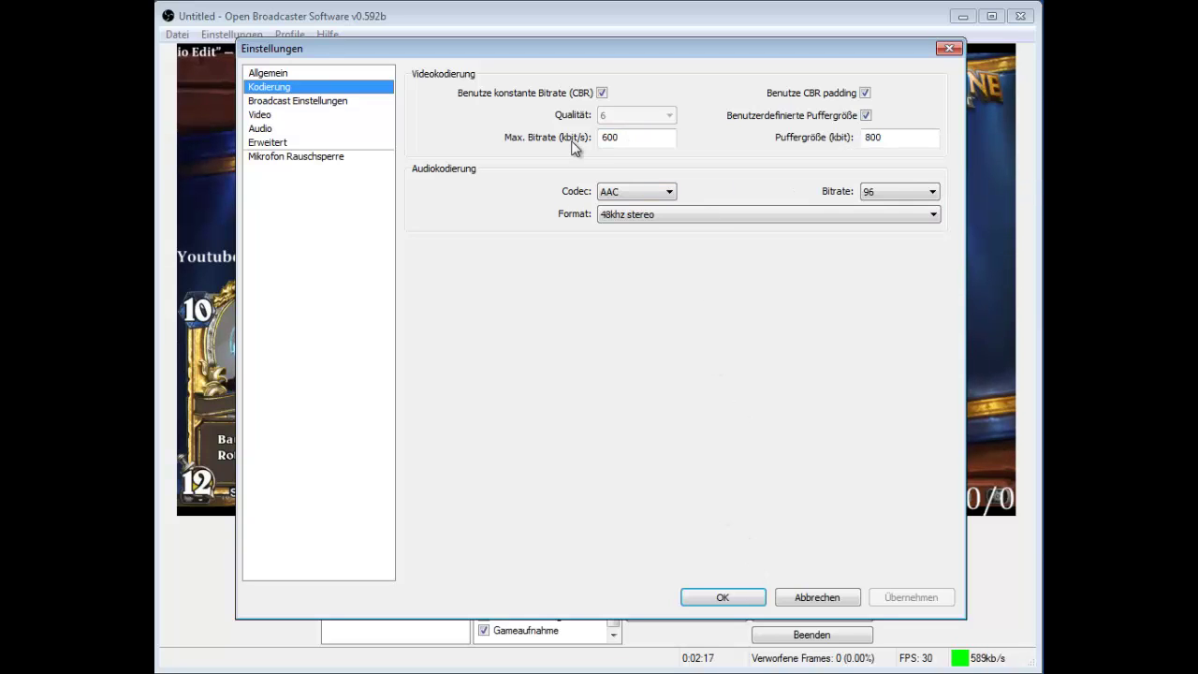
left_click(718, 595)
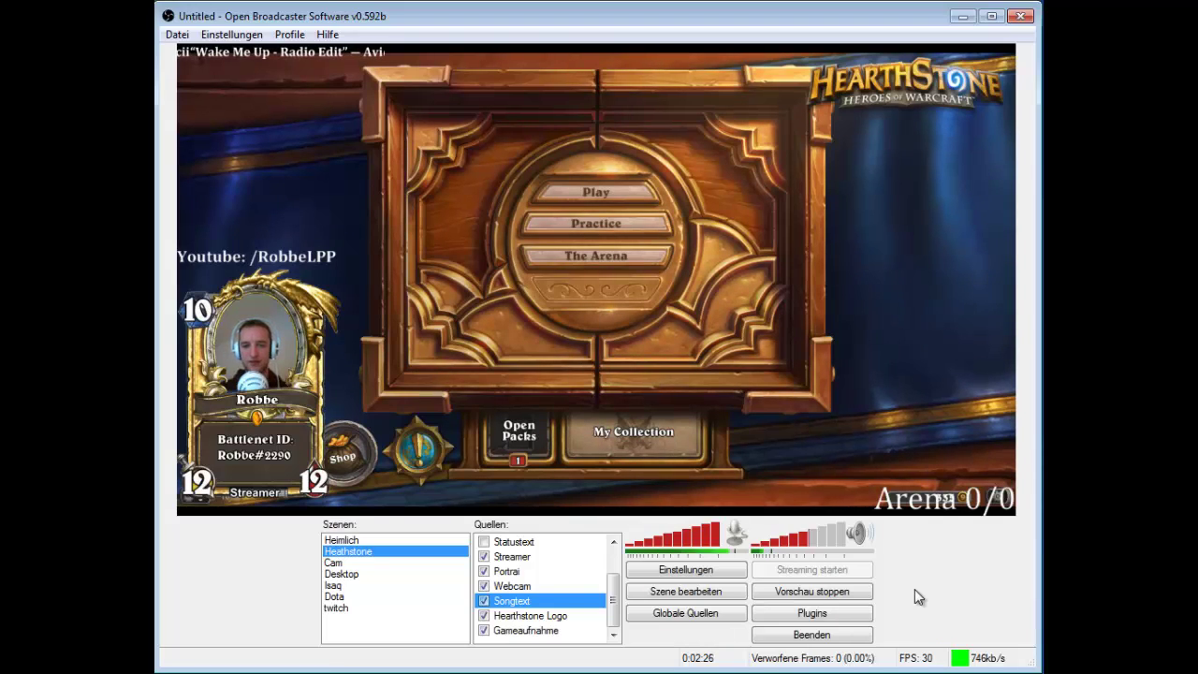
Stop the stream preview and look through the source list of the Heathstone scene
left_click(865, 591)
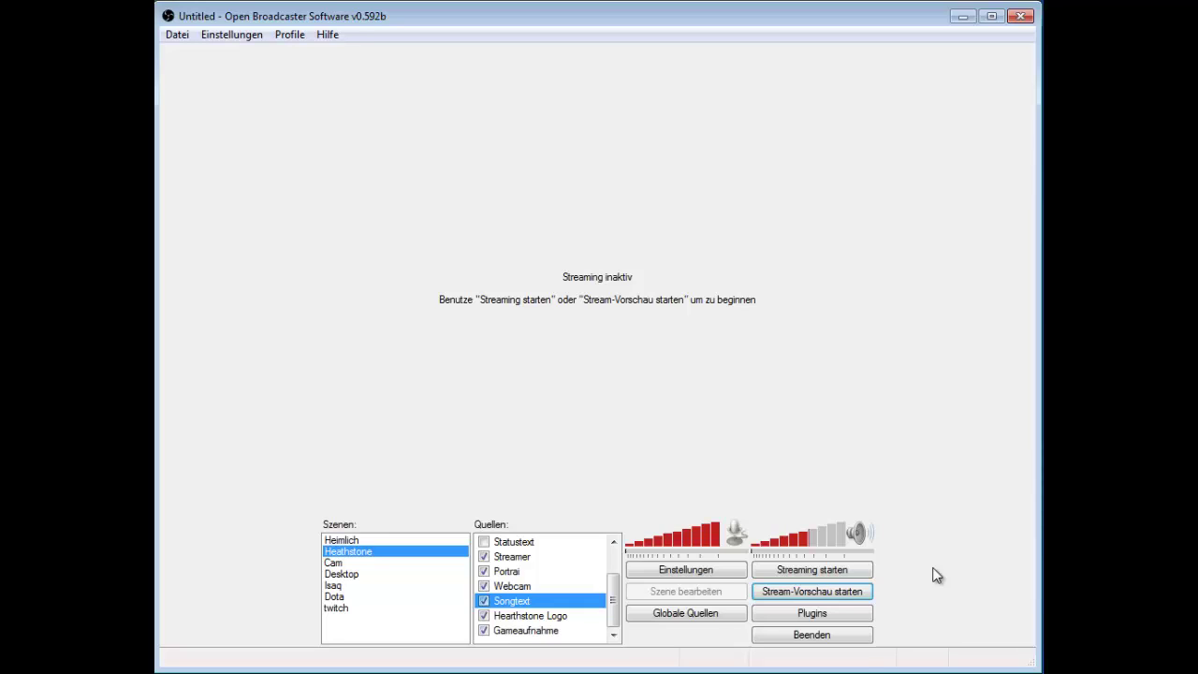
left_click_drag(614, 603, 610, 574)
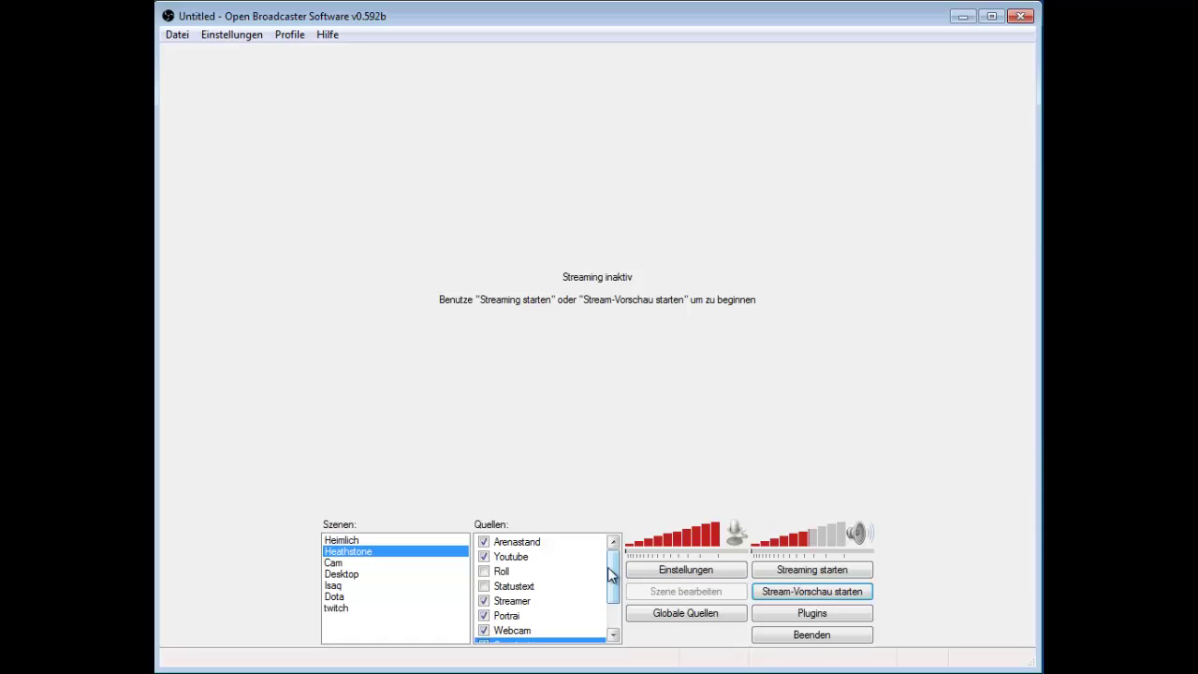